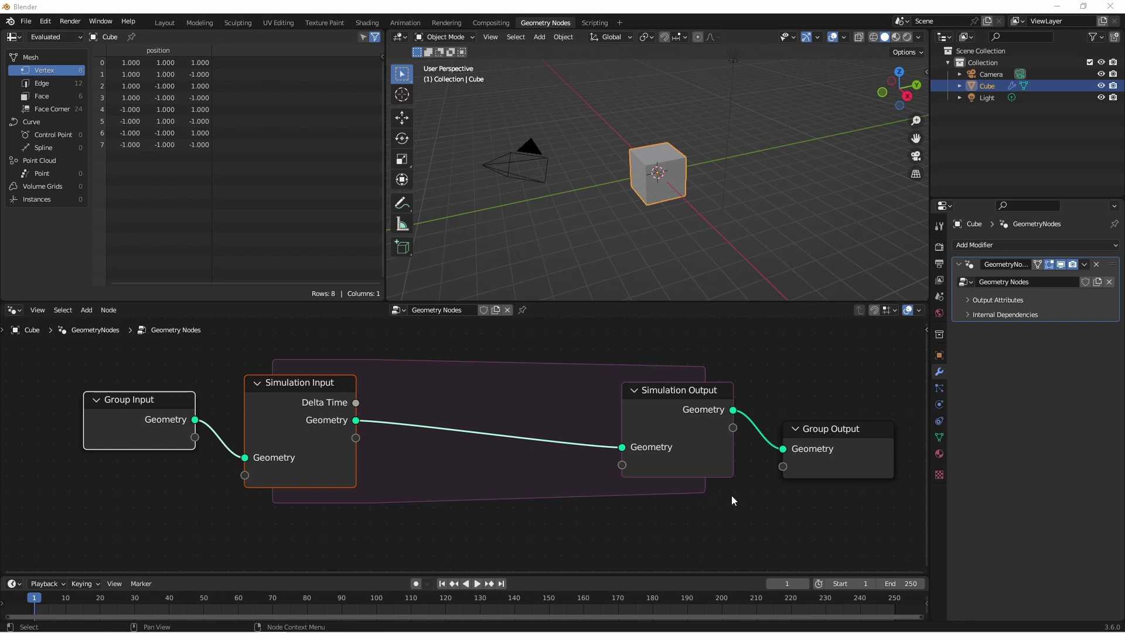
Step: Insert a Transform Geometry node onto the simulation zone's geometry link
scroll(732, 496, down, 1)
key(shift+a)
mouse_move(476, 404)
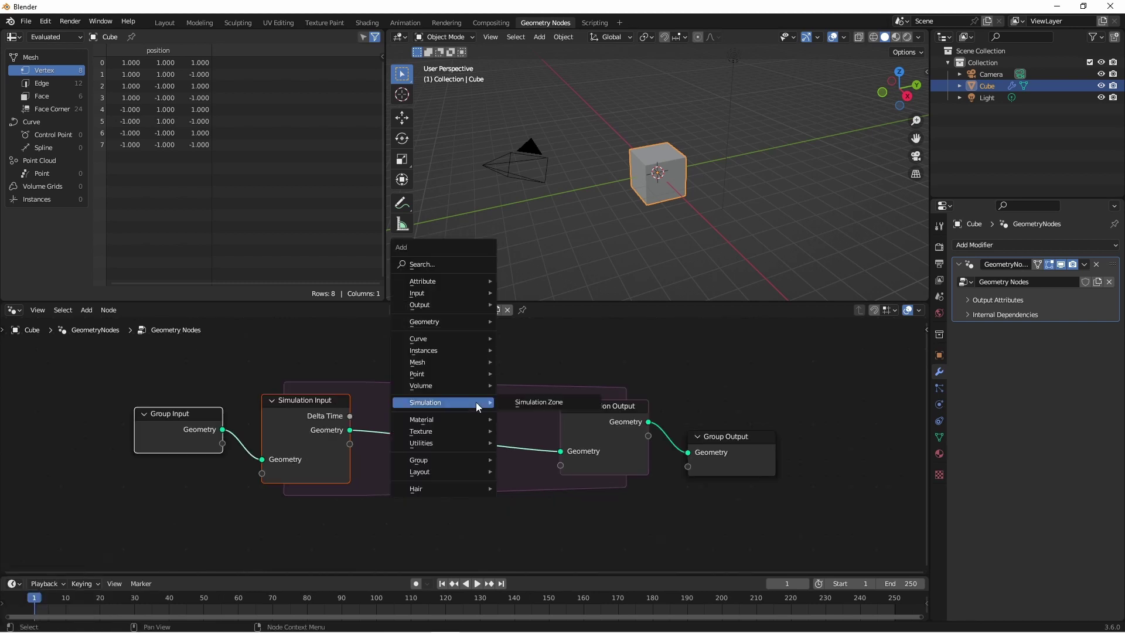
mouse_move(448, 321)
mouse_move(531, 362)
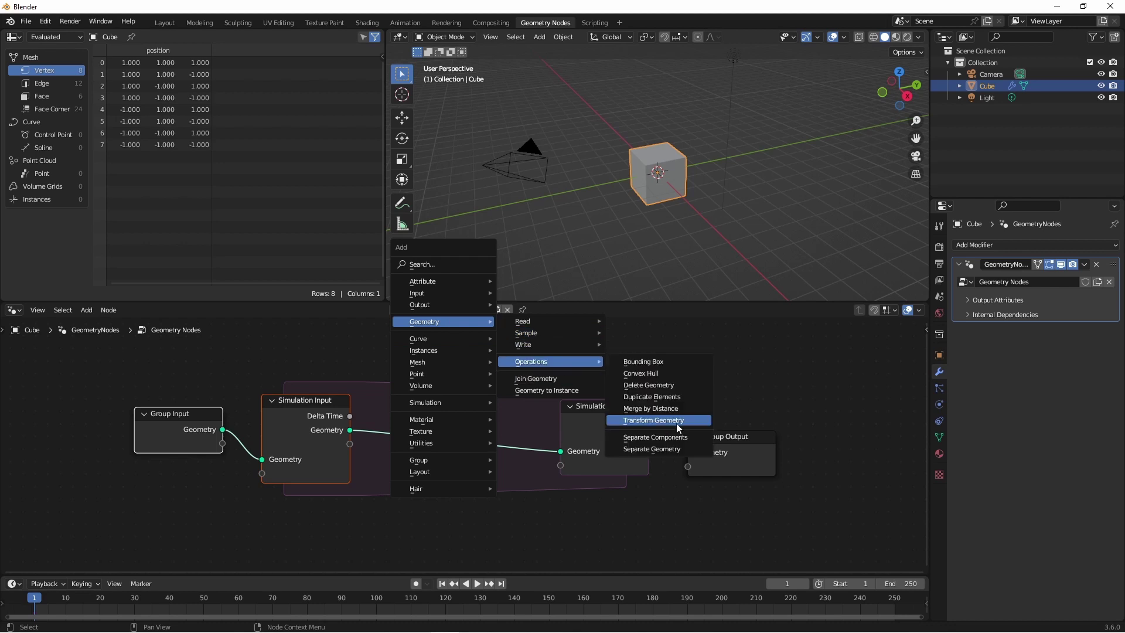
click(676, 423)
click(502, 439)
Step: Set Translation X to 10mm and play back to watch the cube drift
key(Home)
click(493, 410)
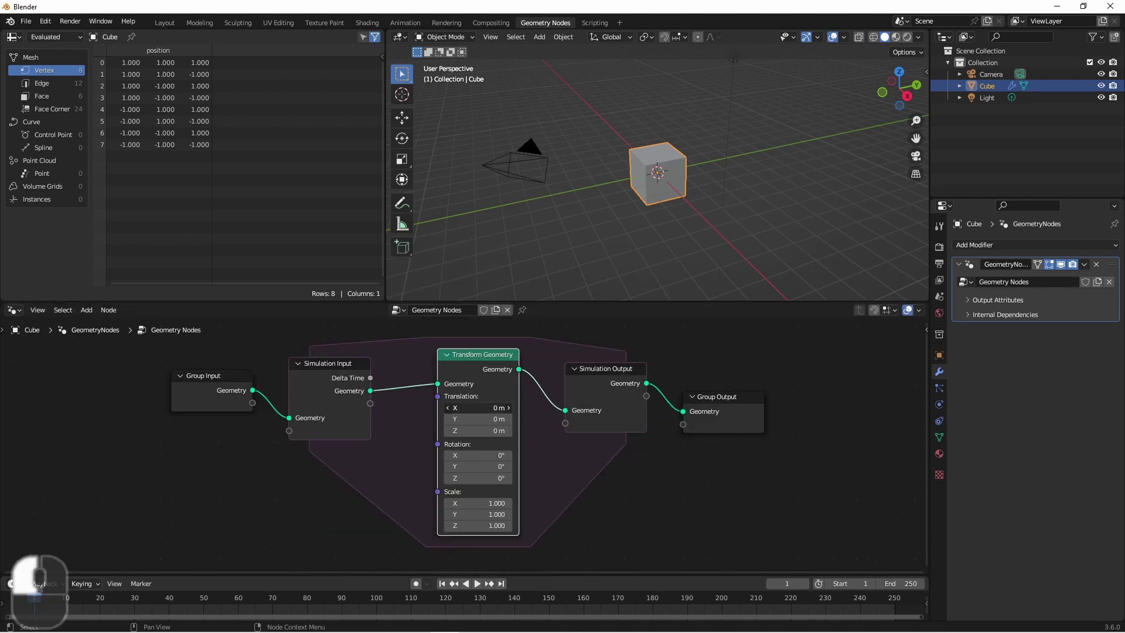
text(10mm)
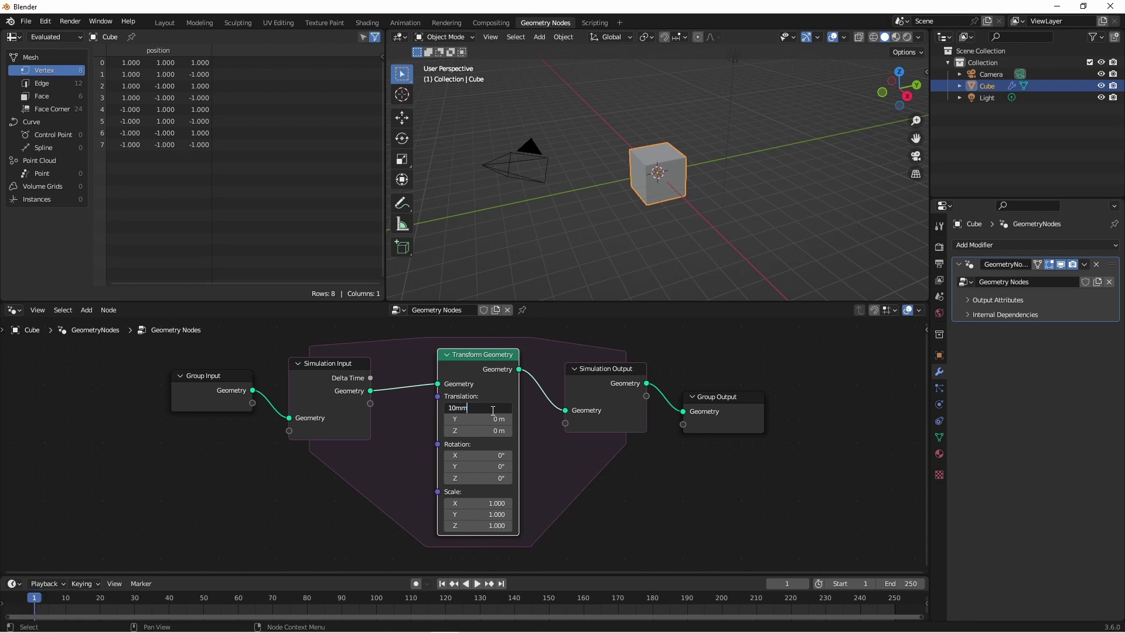
key(Return)
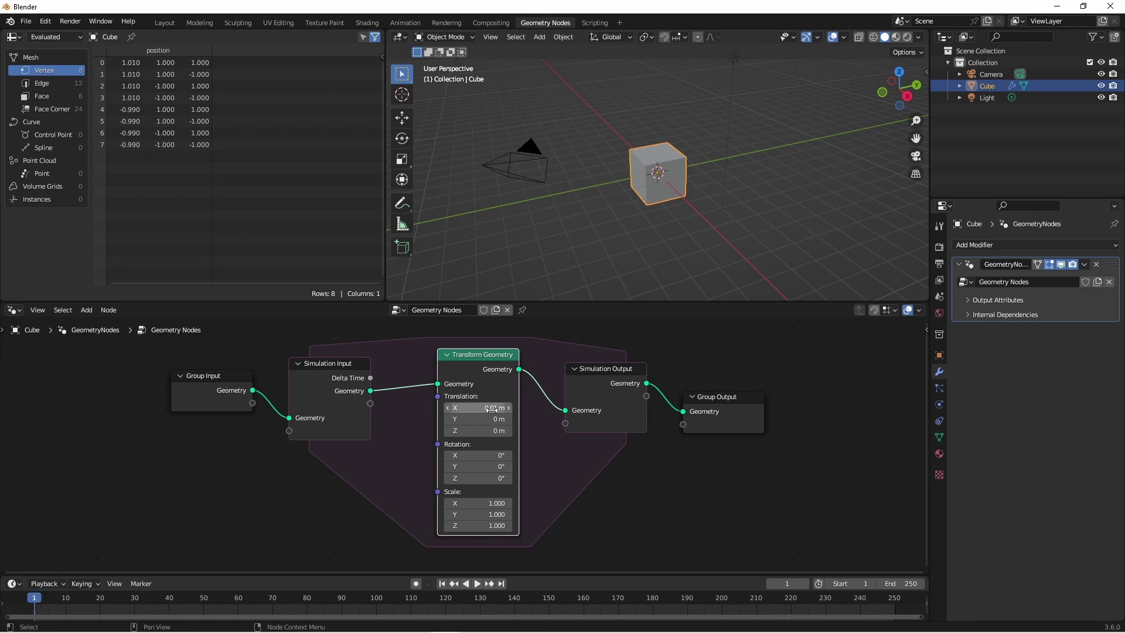
scroll(650, 197, up, 5)
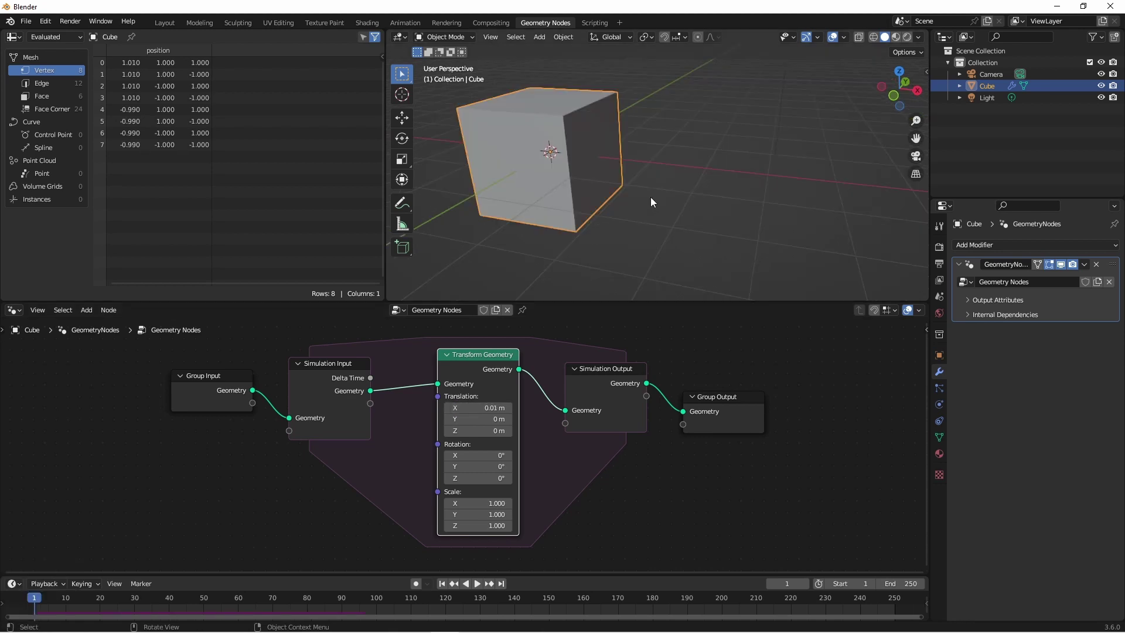
key(space)
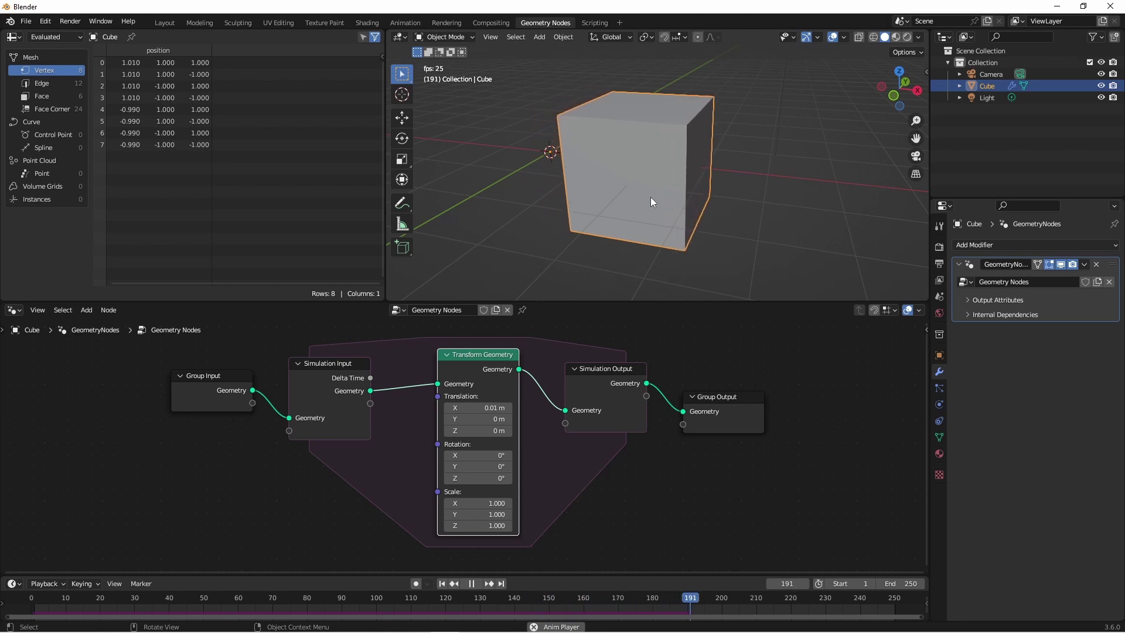
key(Escape)
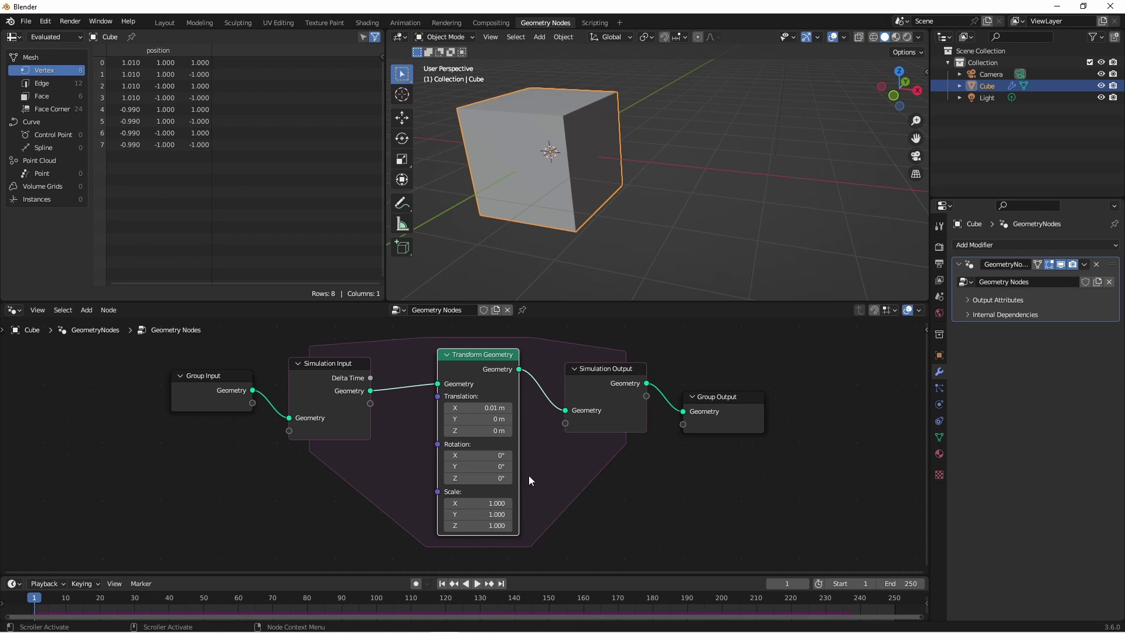
Step: Add a vector state item named Velocity to the Simulation Input's Simulation State list
scroll(255, 438, up, 1)
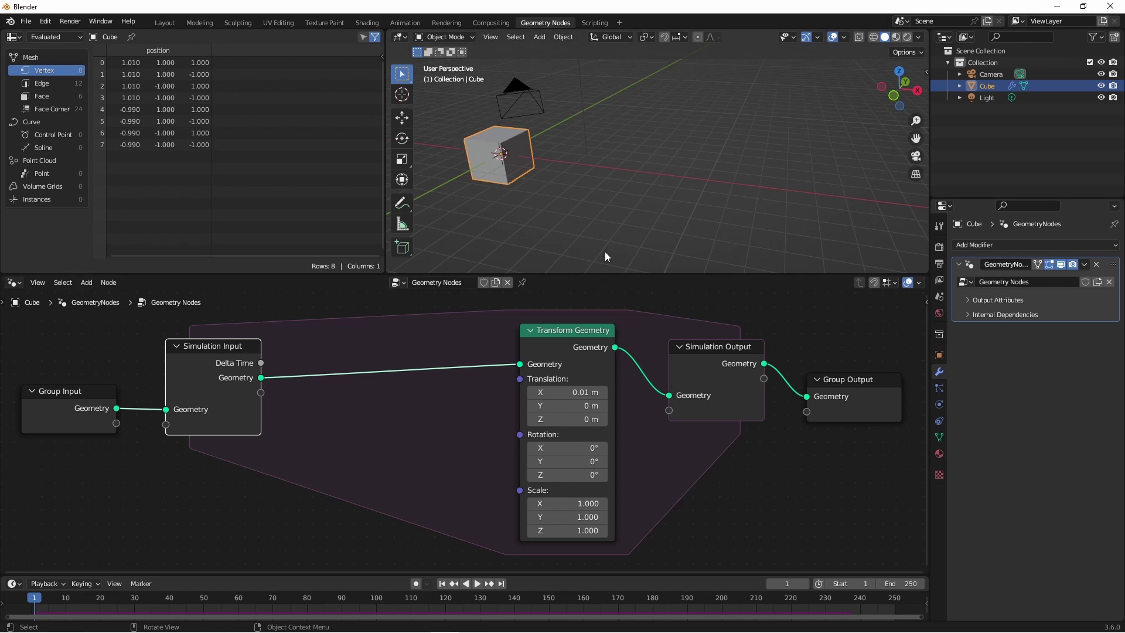
scroll(432, 410, down, 1)
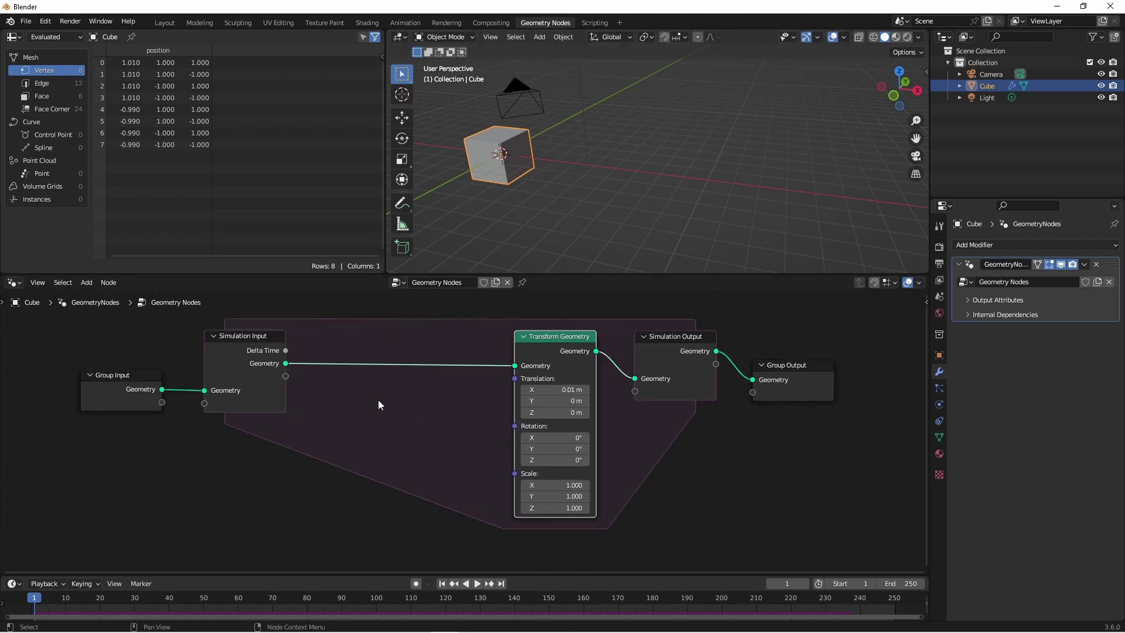
key(n)
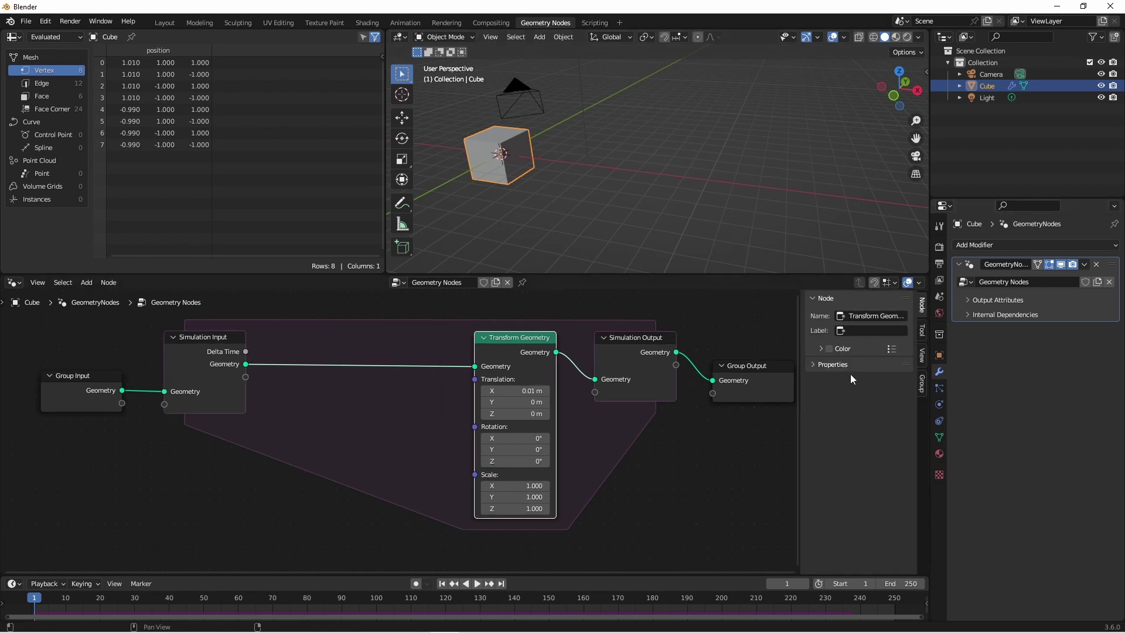
click(199, 351)
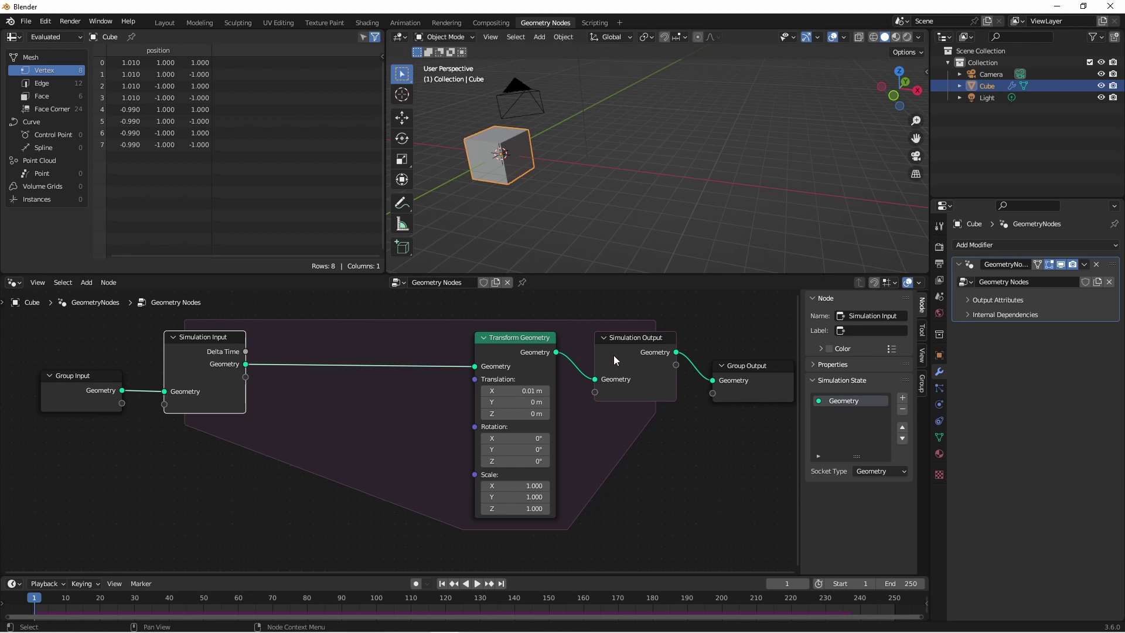
click(902, 399)
double_click(852, 412)
text(V)
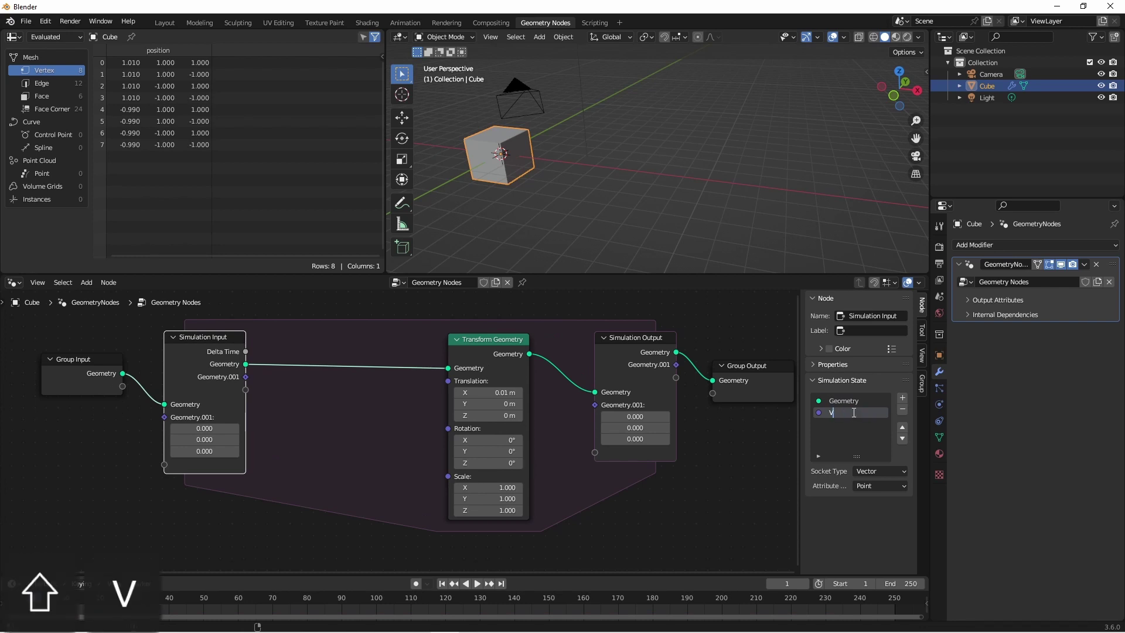
text(elocity)
key(Return)
mouse_move(247, 380)
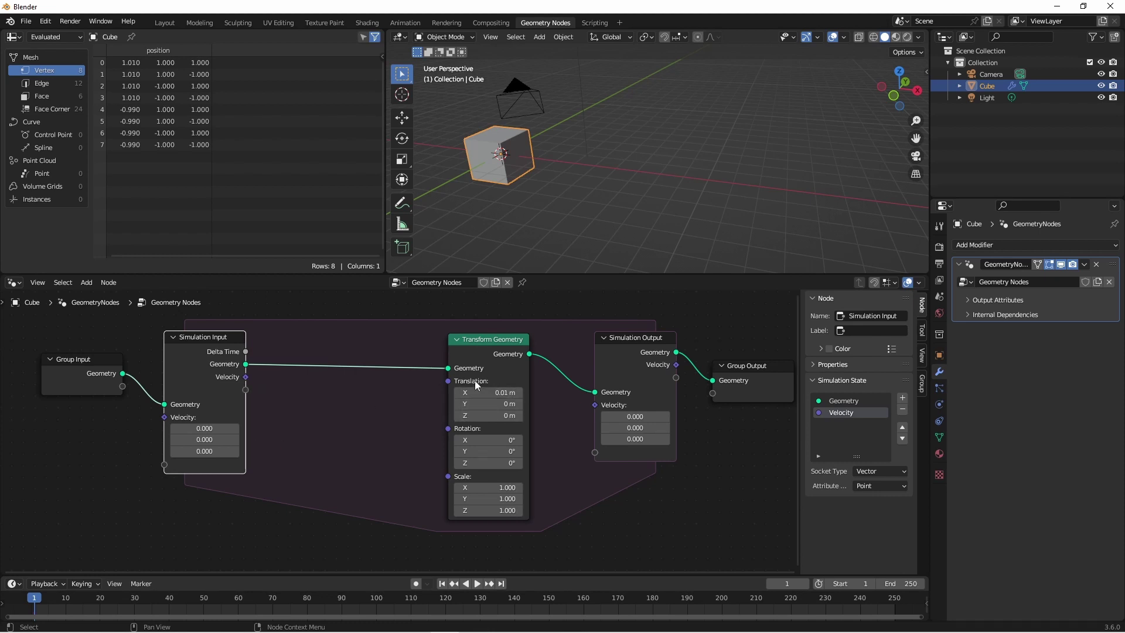
Step: Connect Velocity to Transform Geometry's Translation with a starting X of 1, and test playback
drag(245, 377, 448, 381)
click(217, 428)
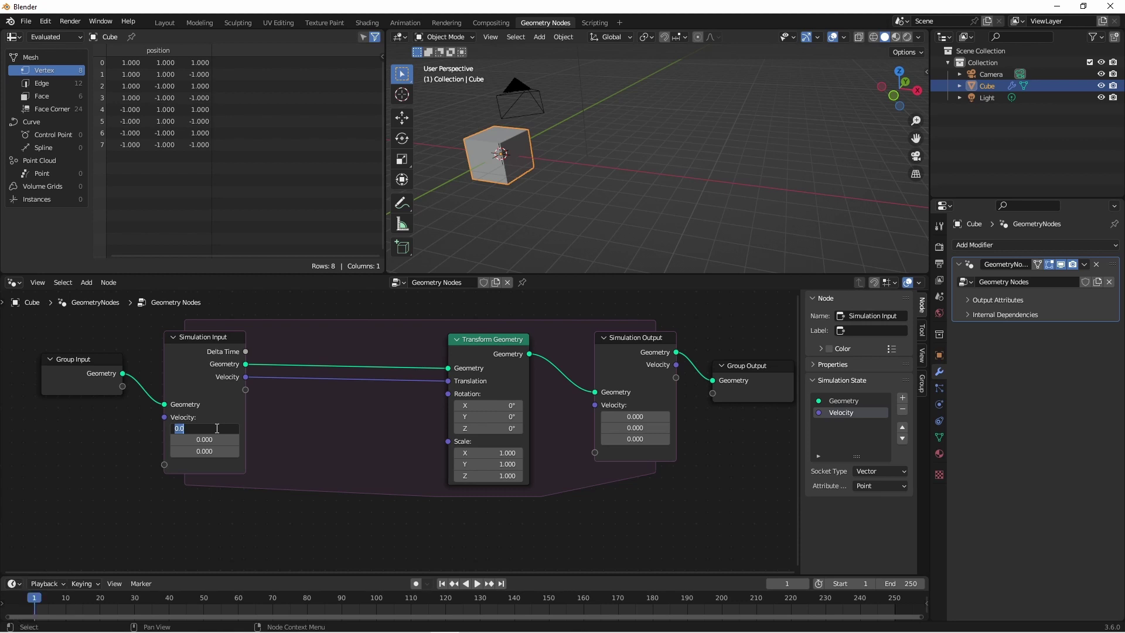
text(1)
key(Return)
key(space)
scroll(399, 431, down, 1)
click(425, 352)
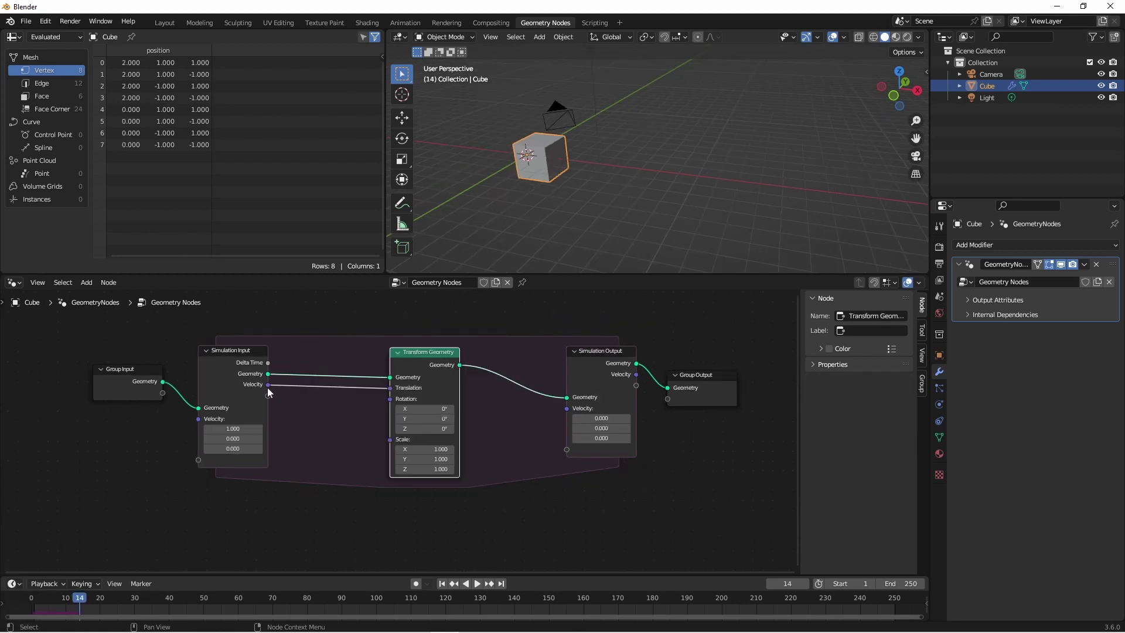
Step: Route Velocity into Simulation Output through a reroute below Transform Geometry, and replay from frame 1
drag(269, 385, 566, 409)
shift+right_drag(549, 410, 545, 425)
key(g)
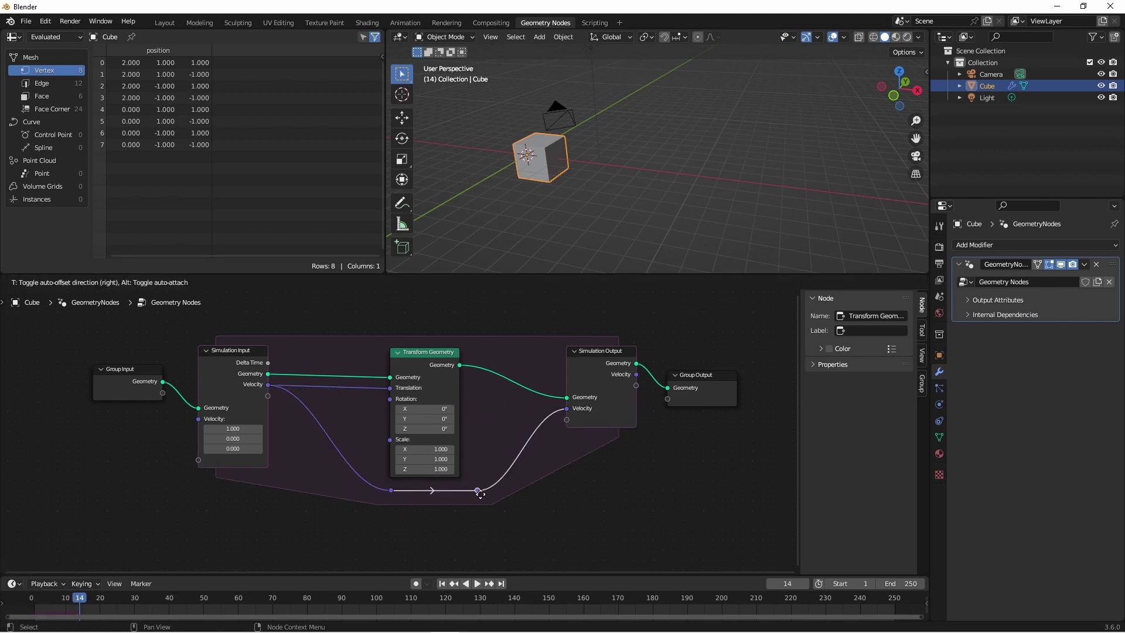
click(479, 494)
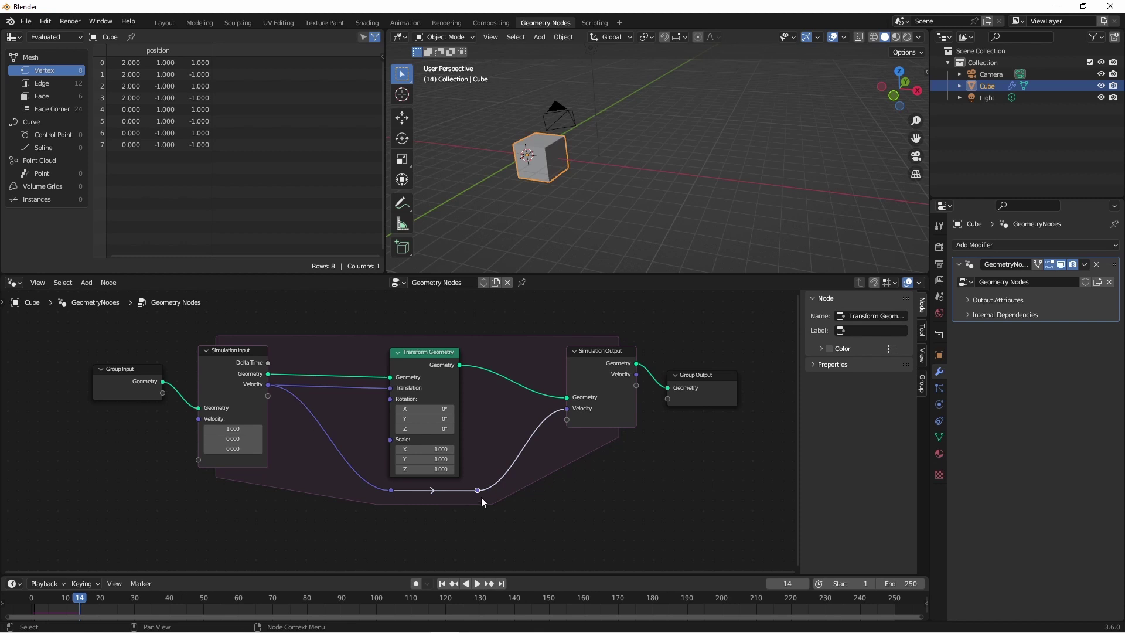
mouse_move(591, 413)
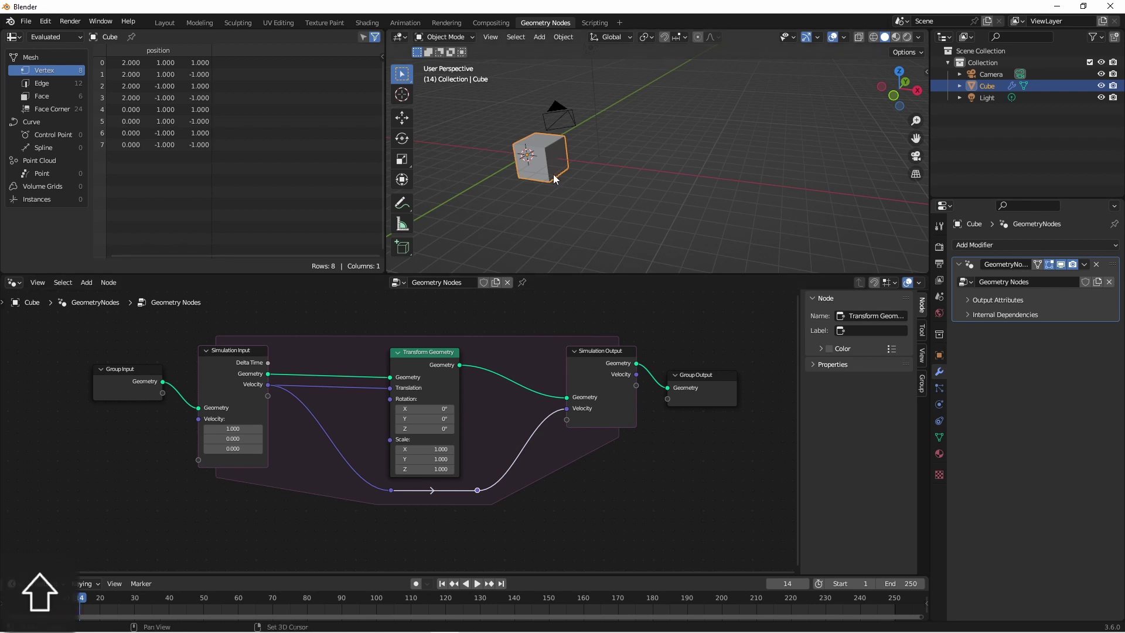
key(shift+Left)
key(space)
key(Escape)
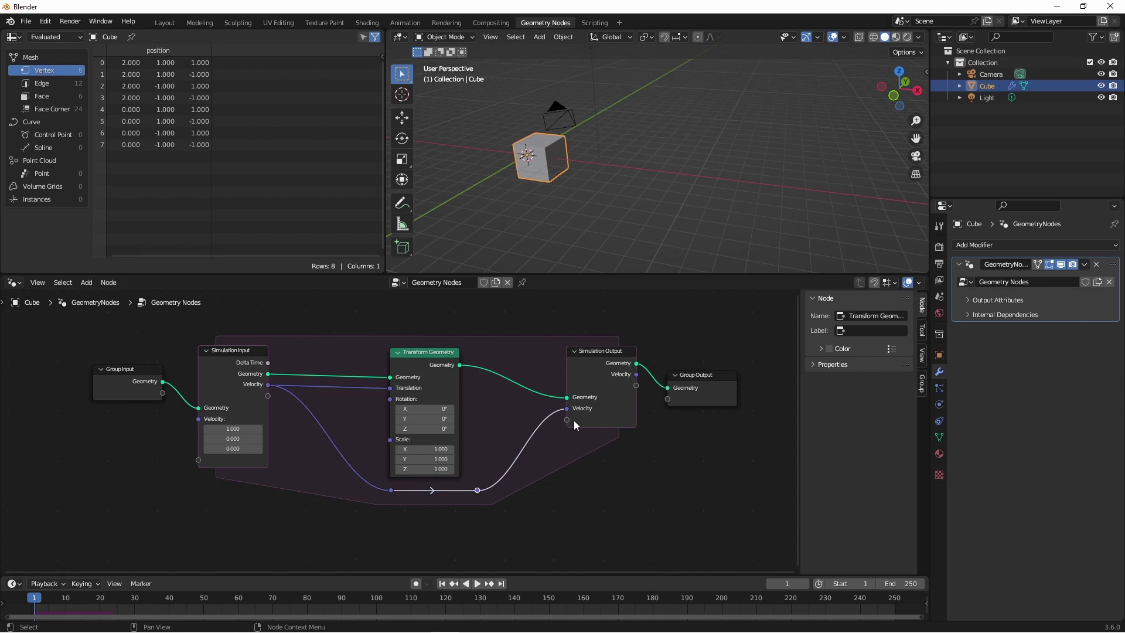
Step: Move the Simulation Output and Group Output nodes further right
drag(731, 441, 547, 329)
key(g)
click(610, 343)
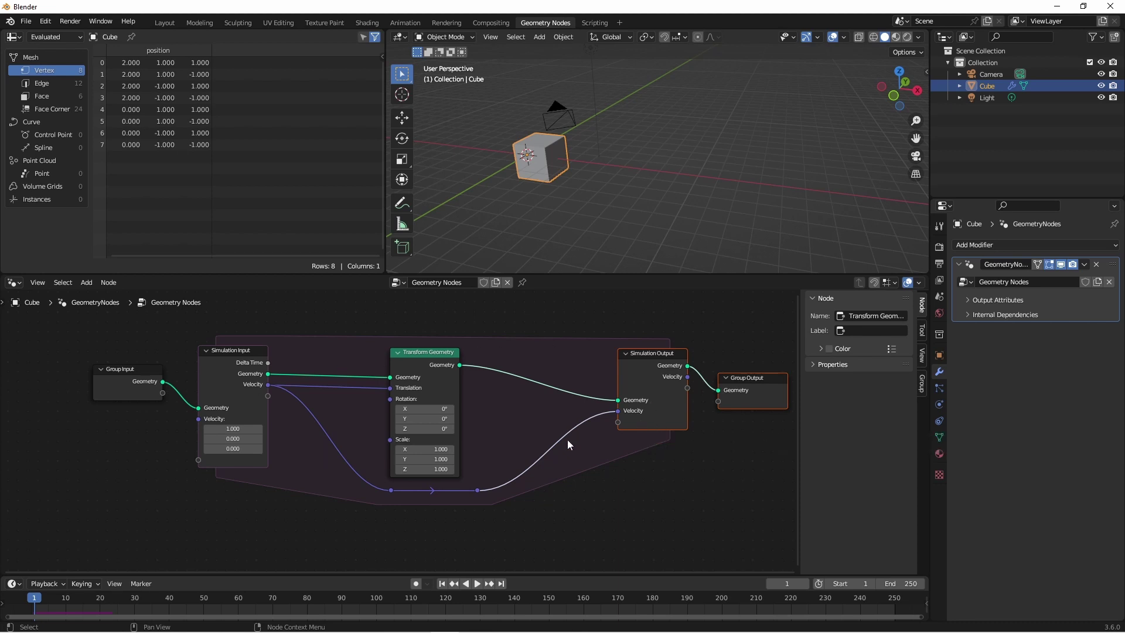
Step: Insert a Vector Math Add node onto the Velocity link and set its Vector X value
key(shift+a)
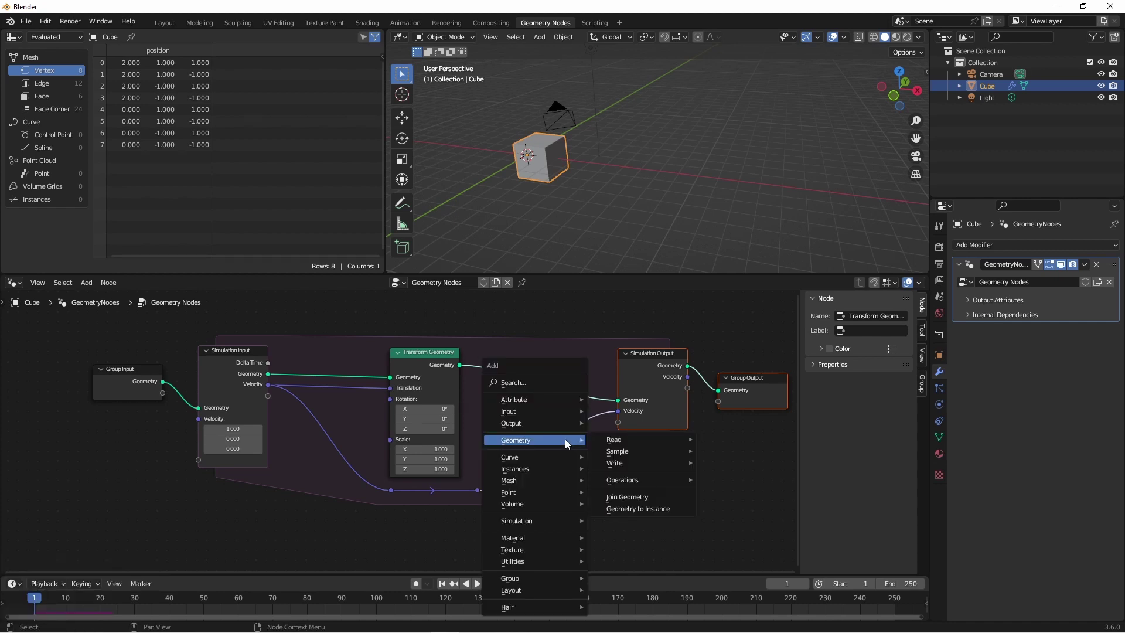
mouse_move(553, 563)
mouse_move(622, 494)
click(760, 505)
click(566, 481)
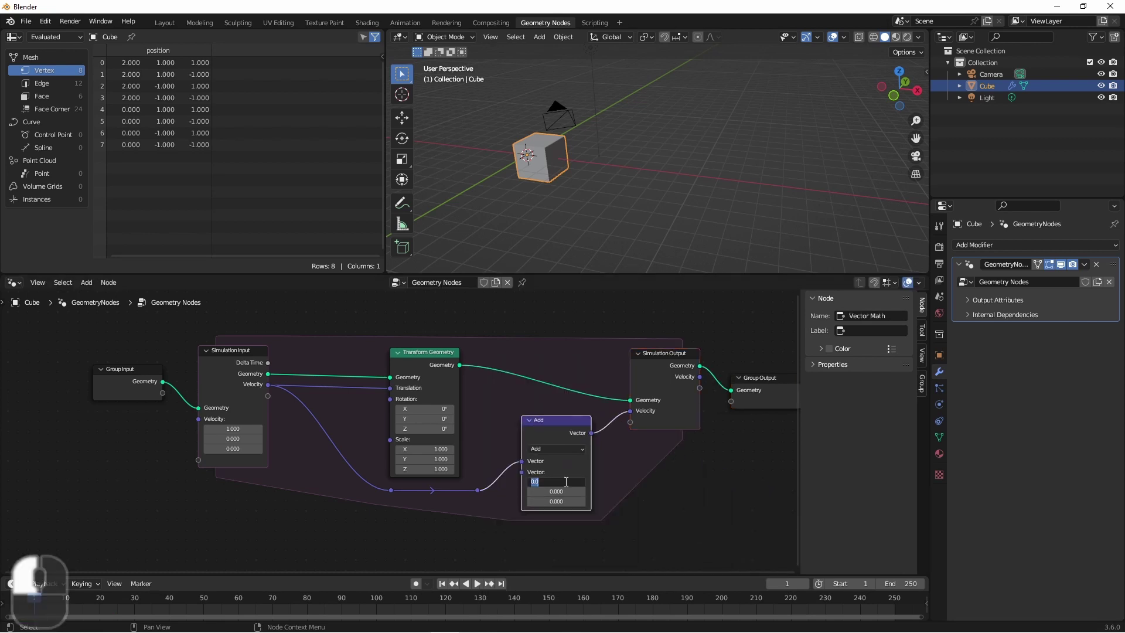
key(BackSpace)
text(-)
text(1)
key(Return)
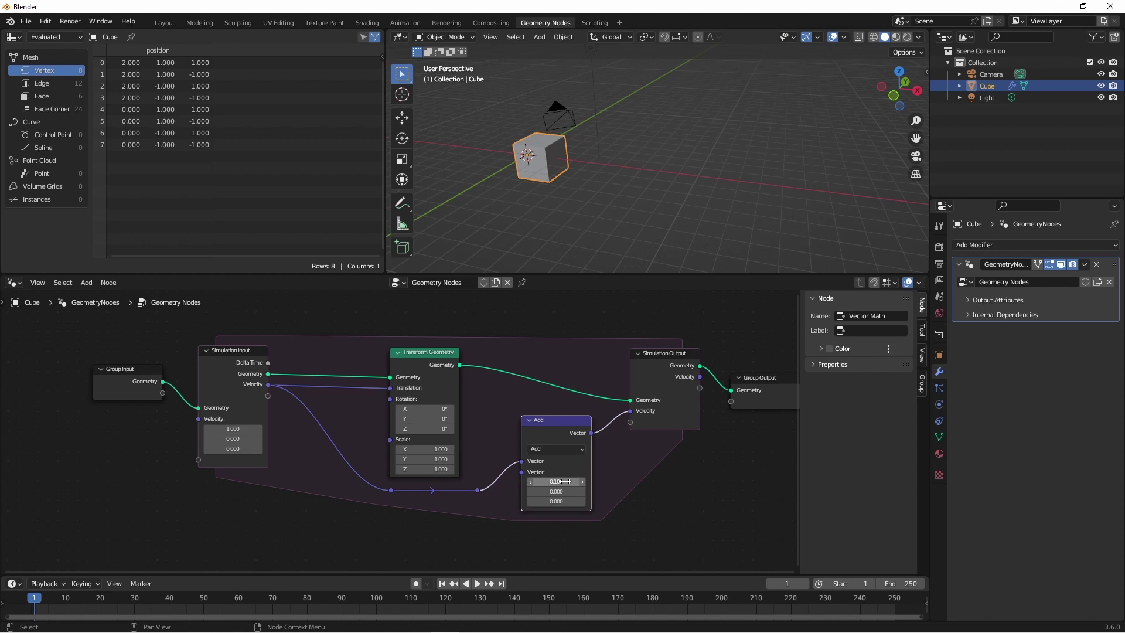
Step: Set the starting Velocity X to 0 and play the simulation to watch the cube slide along X
click(232, 430)
text(0)
key(Return)
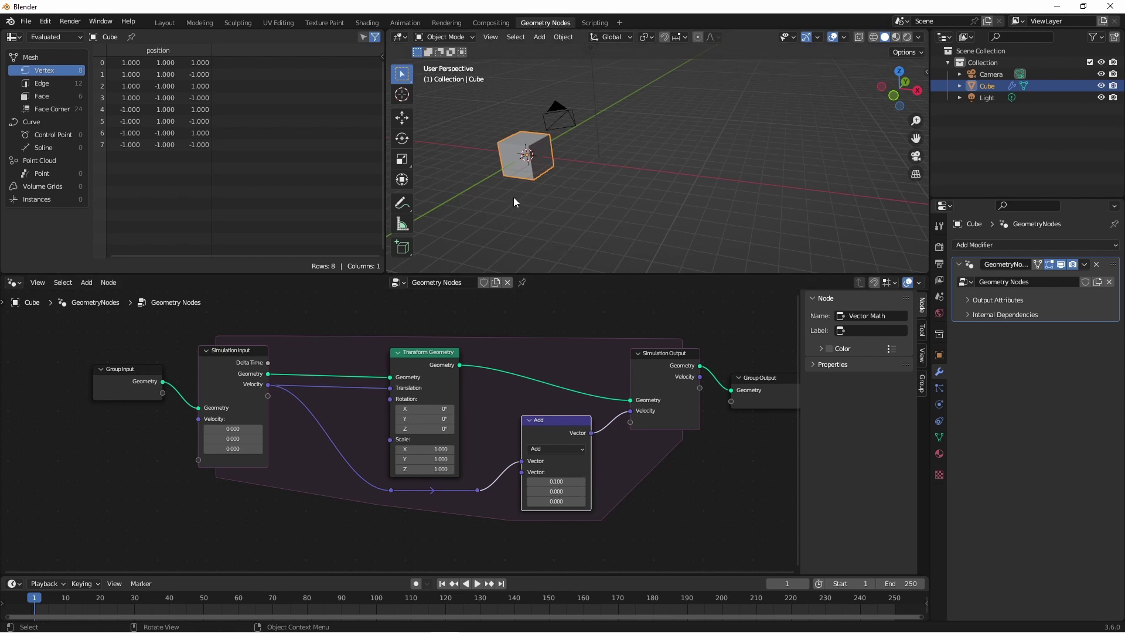
scroll(513, 189, down, 3)
shift+middle_drag(512, 181, 596, 186)
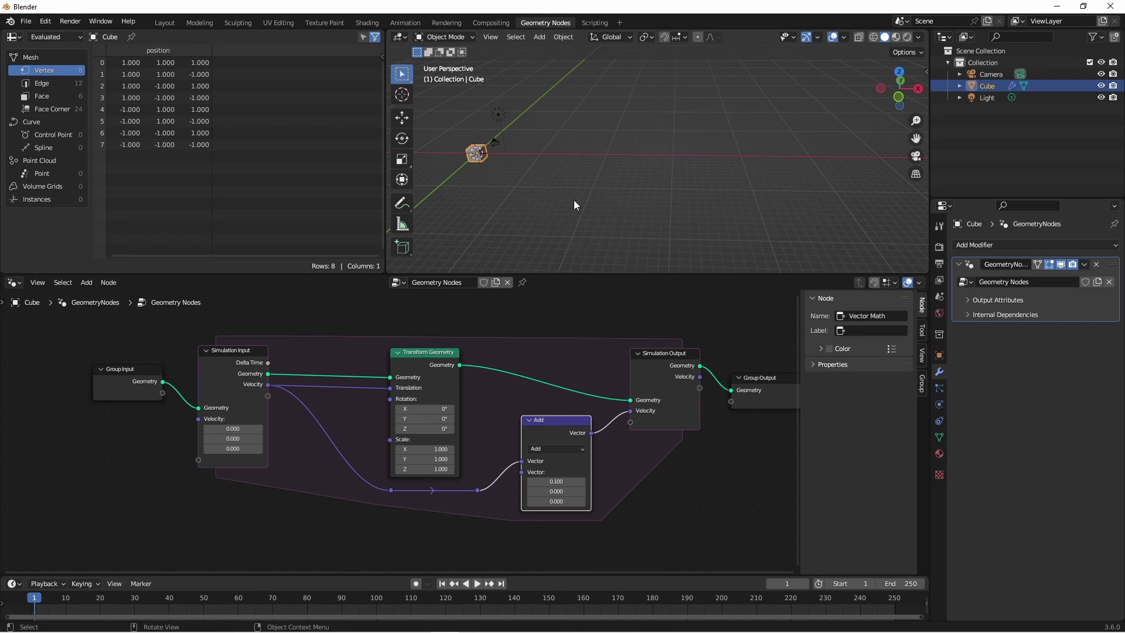
key(space)
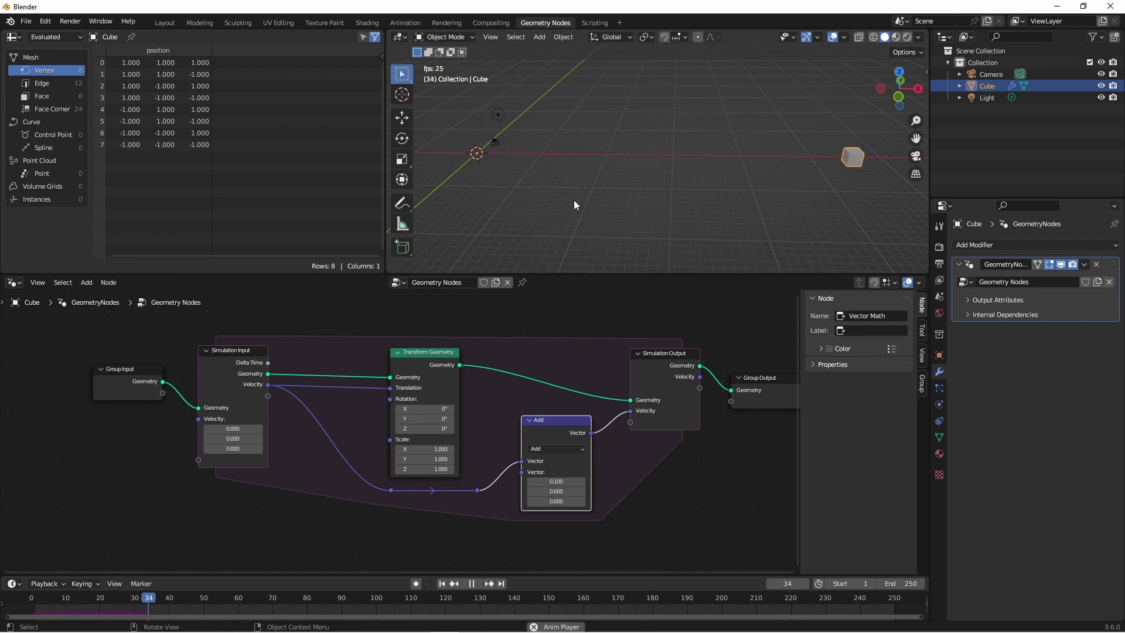
key(space)
drag(560, 423, 535, 427)
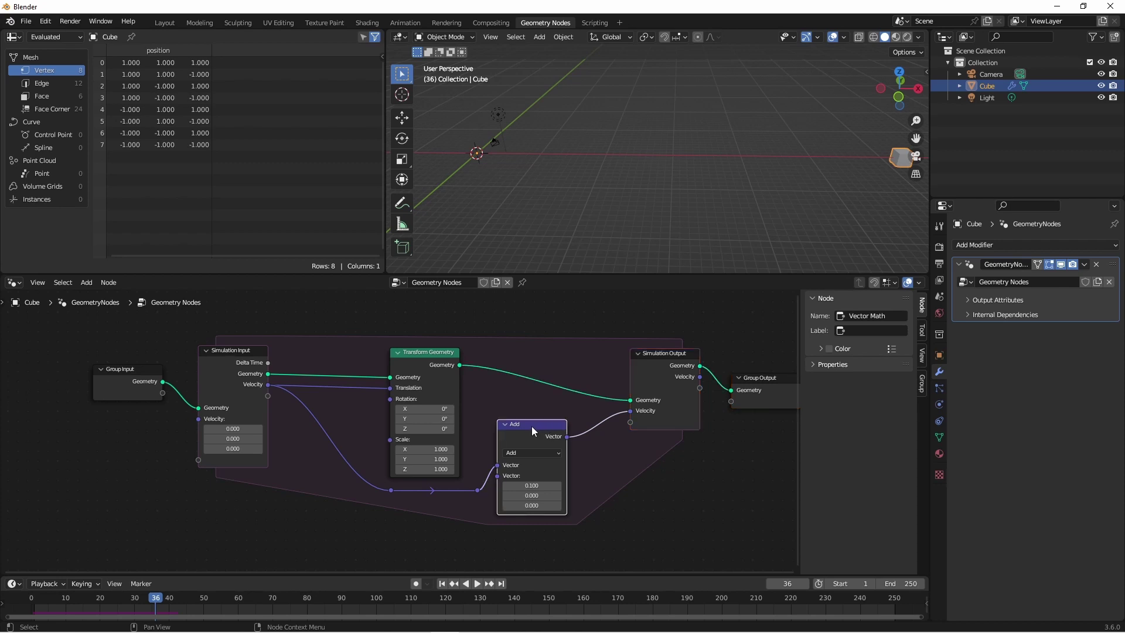
Step: Duplicate the Add node onto the Simulation Output link as a Minimum node with X 2
key(shift+d)
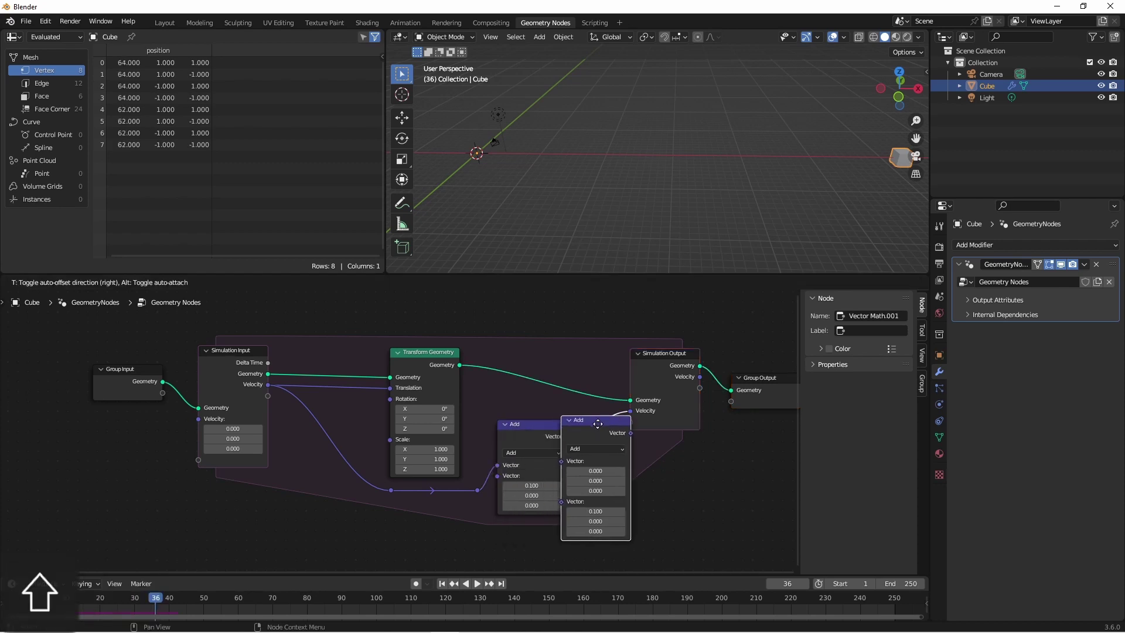
click(641, 425)
click(640, 449)
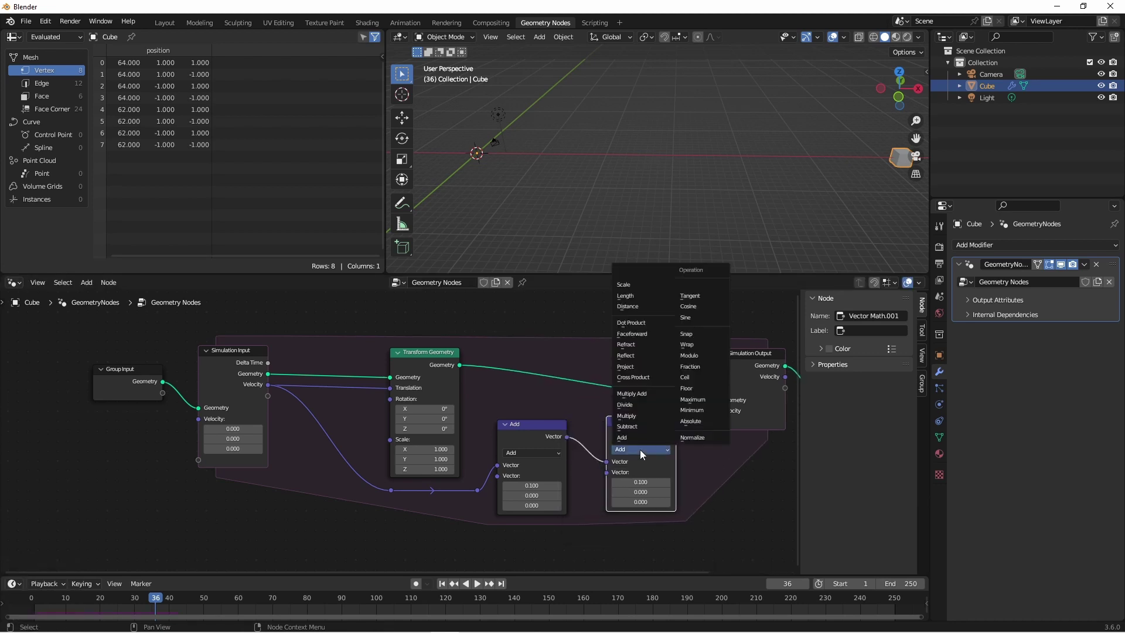
click(704, 409)
scroll(610, 449, up, 1)
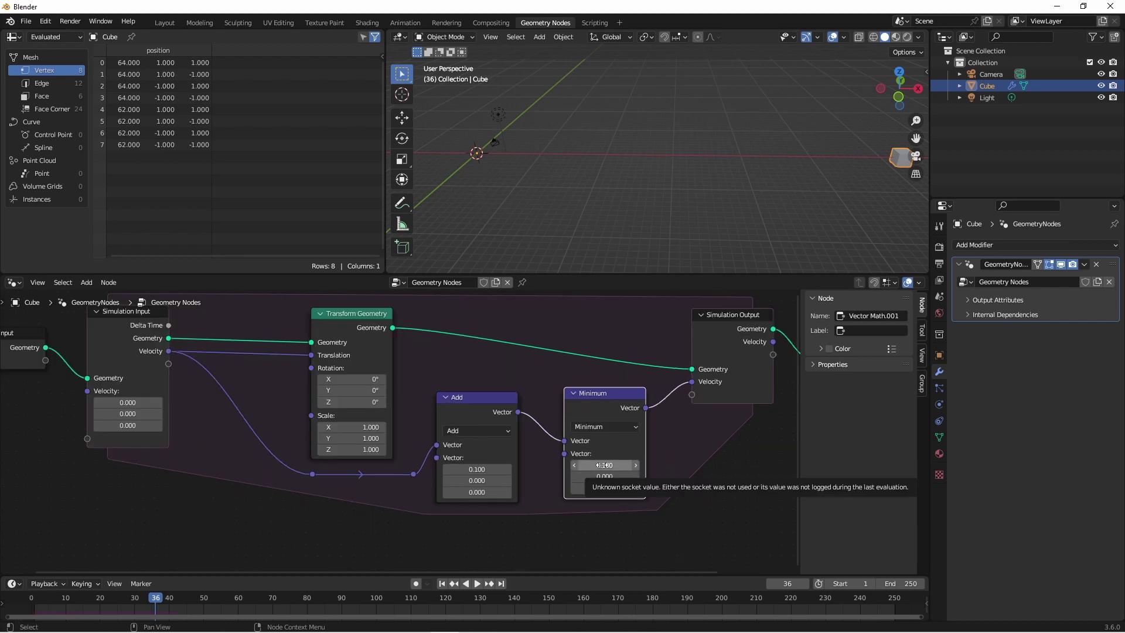
click(603, 465)
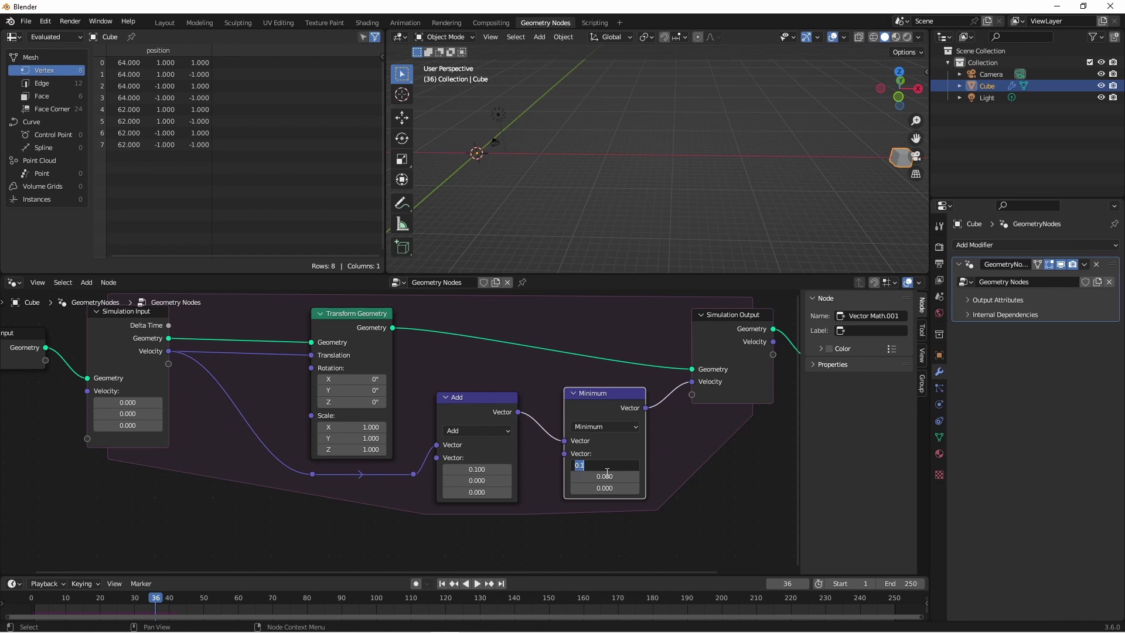
text(2)
key(Return)
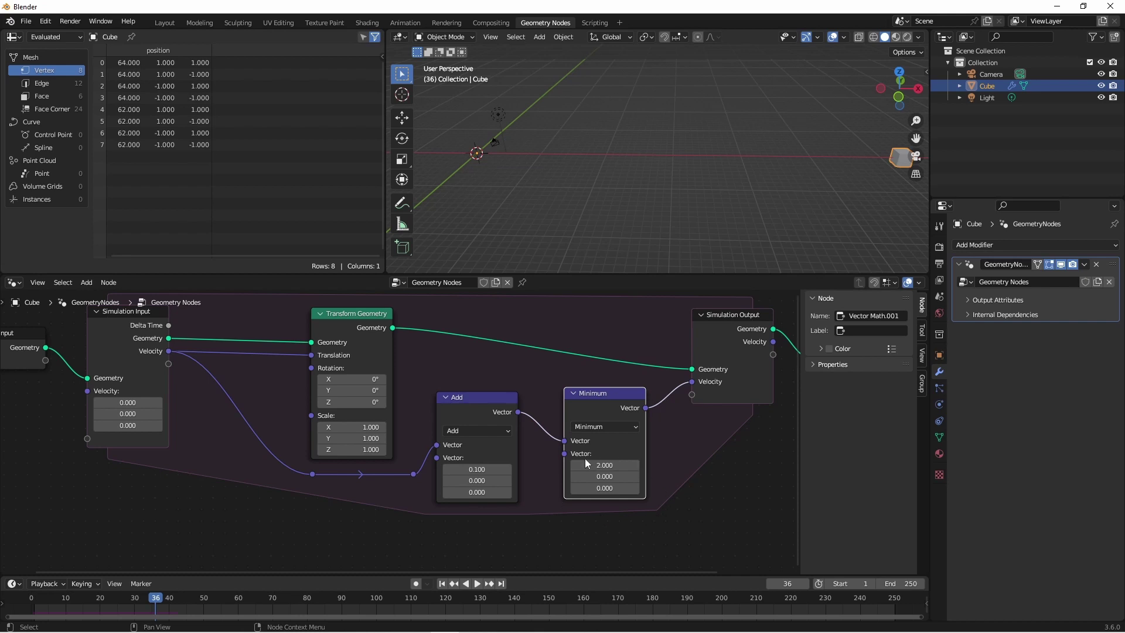
Step: Replay the simulation from frame 1 to test the velocity cap
key(shift+Left)
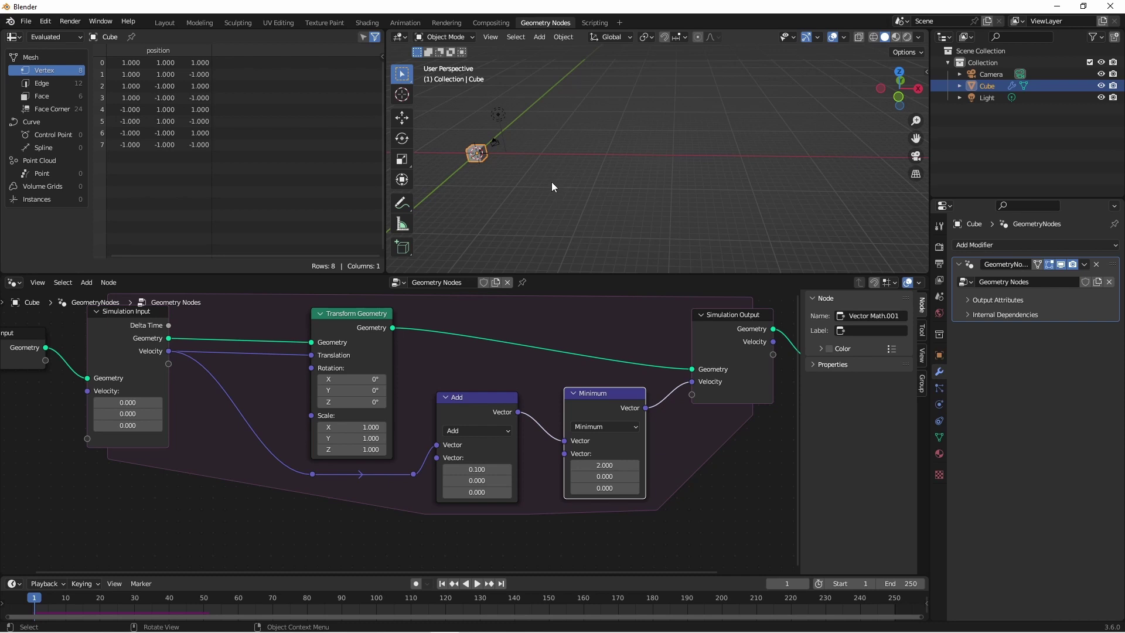
key(space)
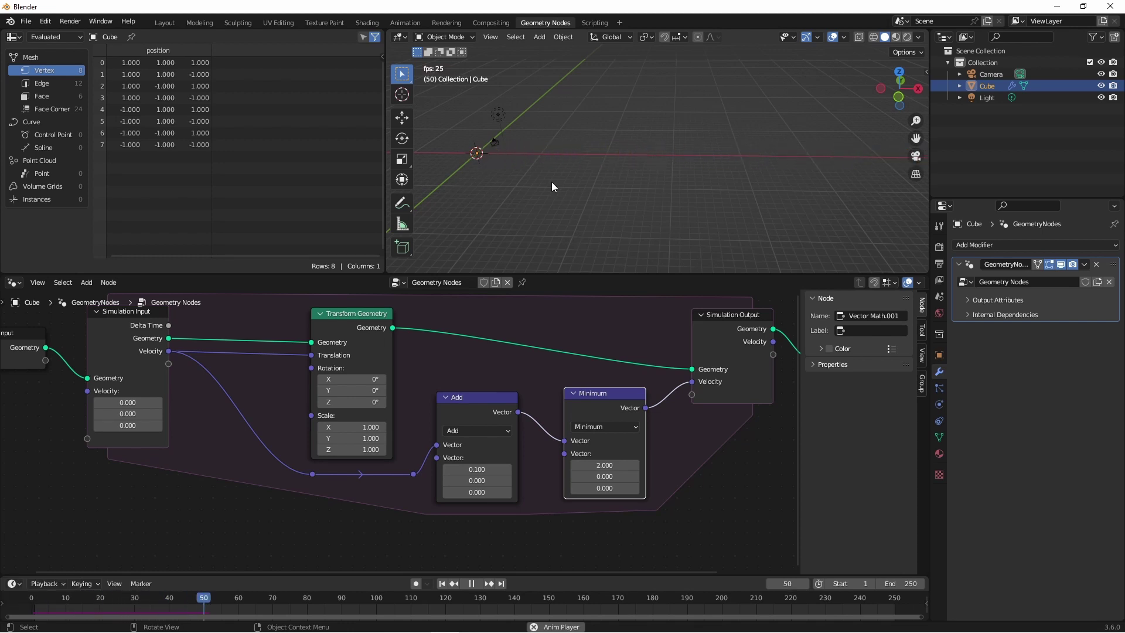
key(Escape)
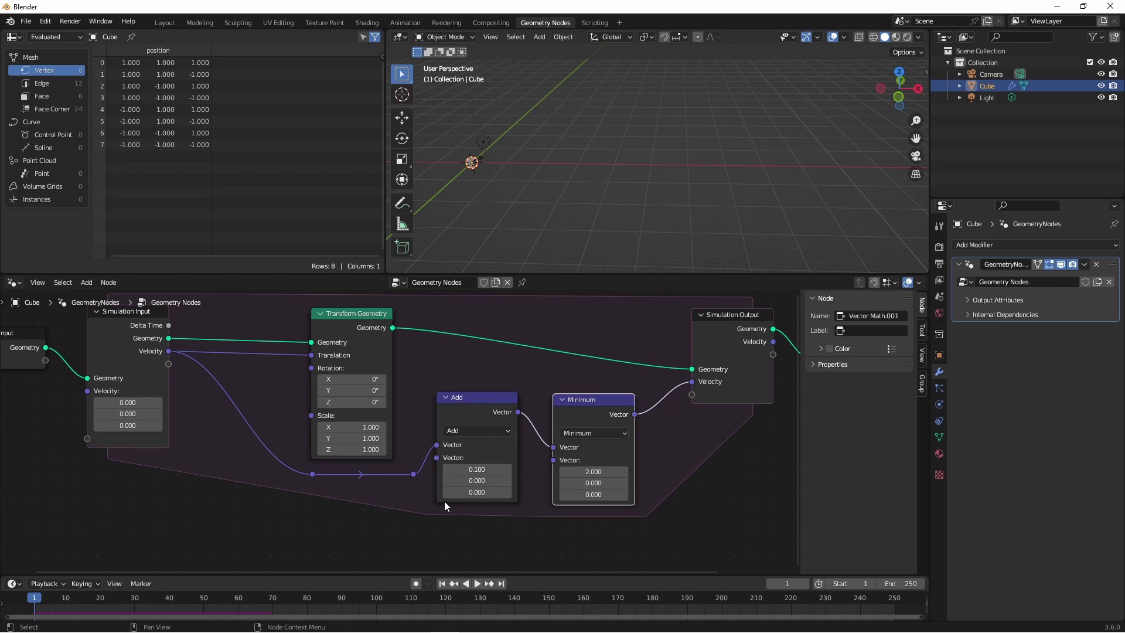
key(Home)
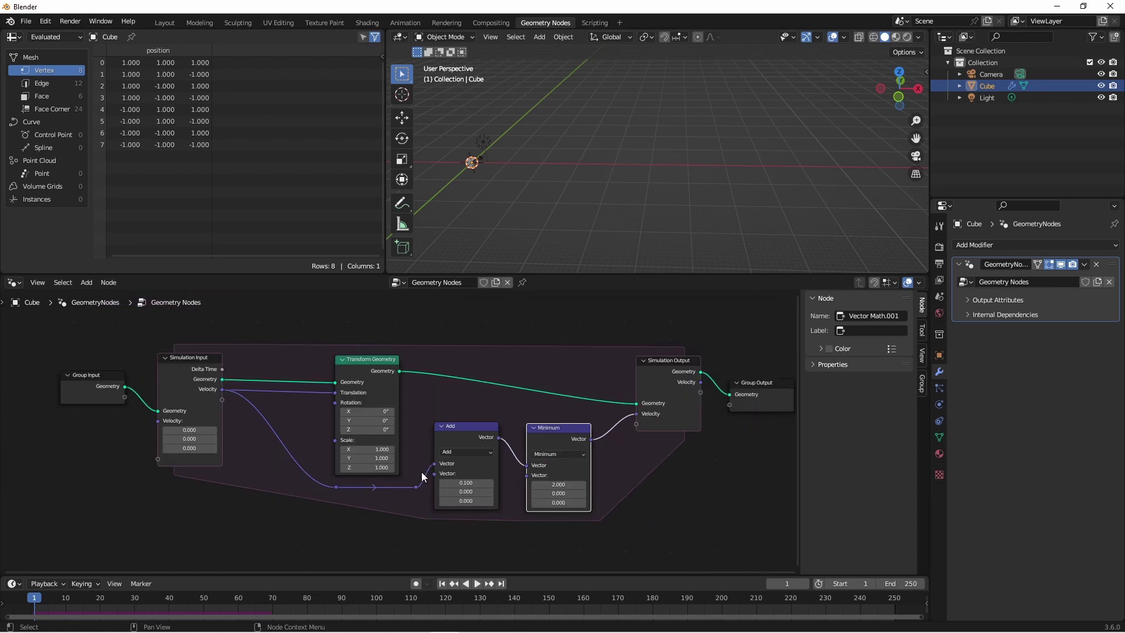
scroll(164, 352, up, 5)
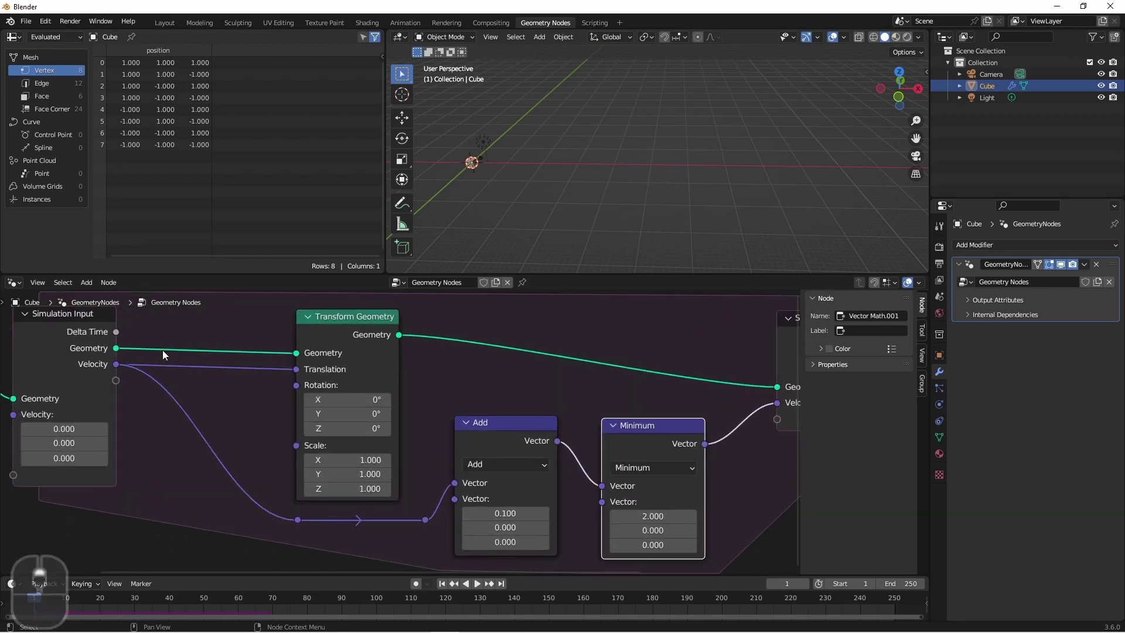
middle_drag(167, 375, 273, 340)
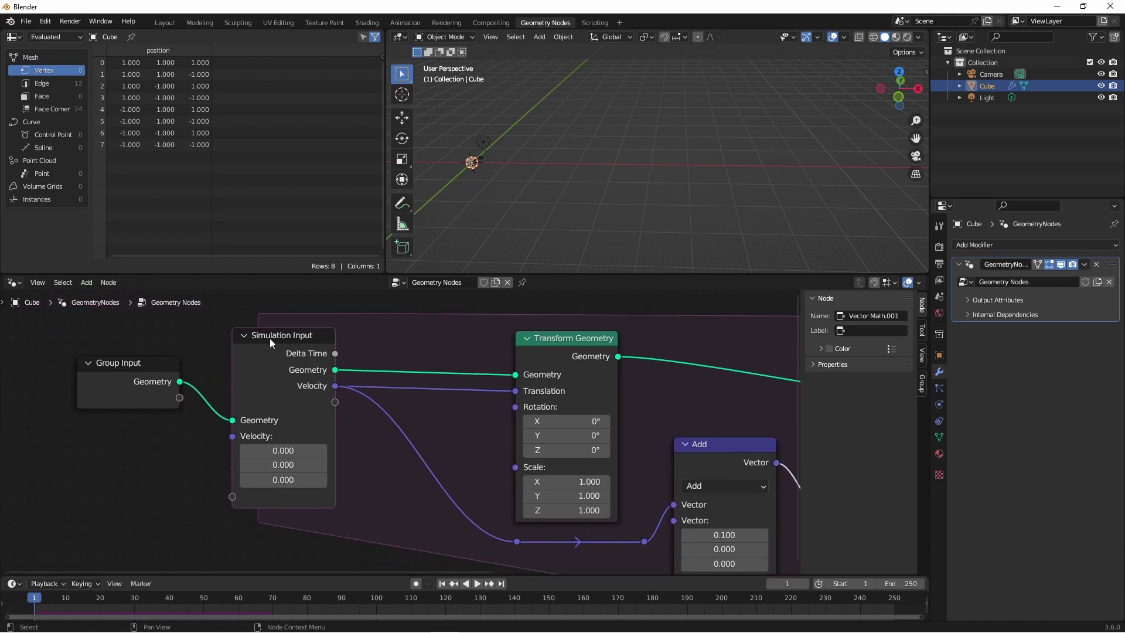
scroll(272, 340, up, 2)
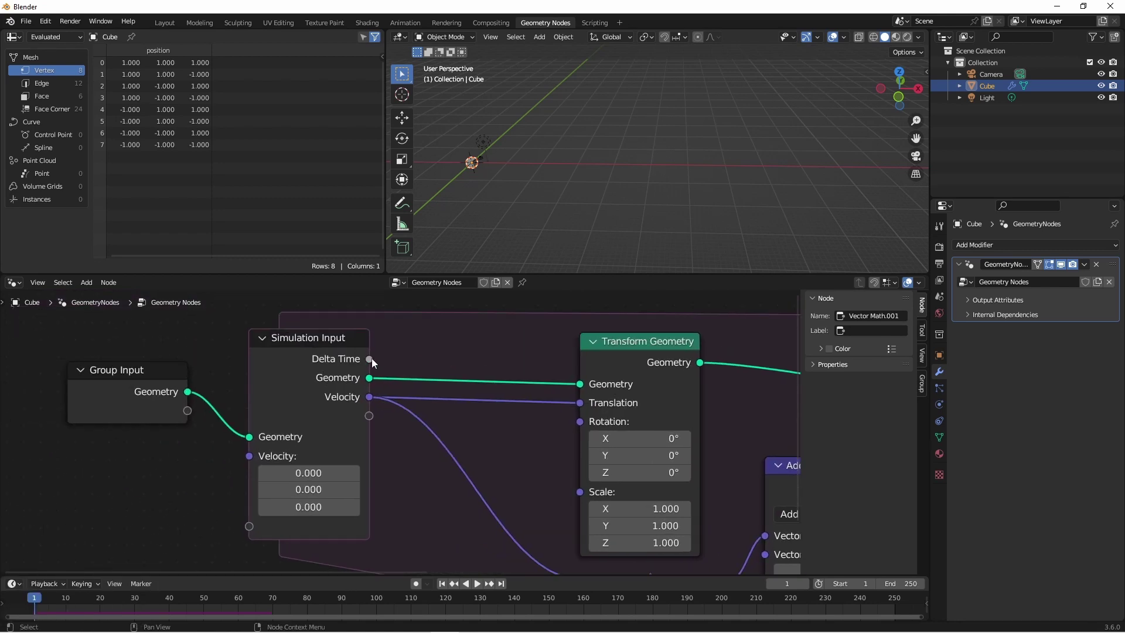
mouse_move(371, 360)
scroll(518, 436, down, 1)
middle_drag(518, 436, 311, 426)
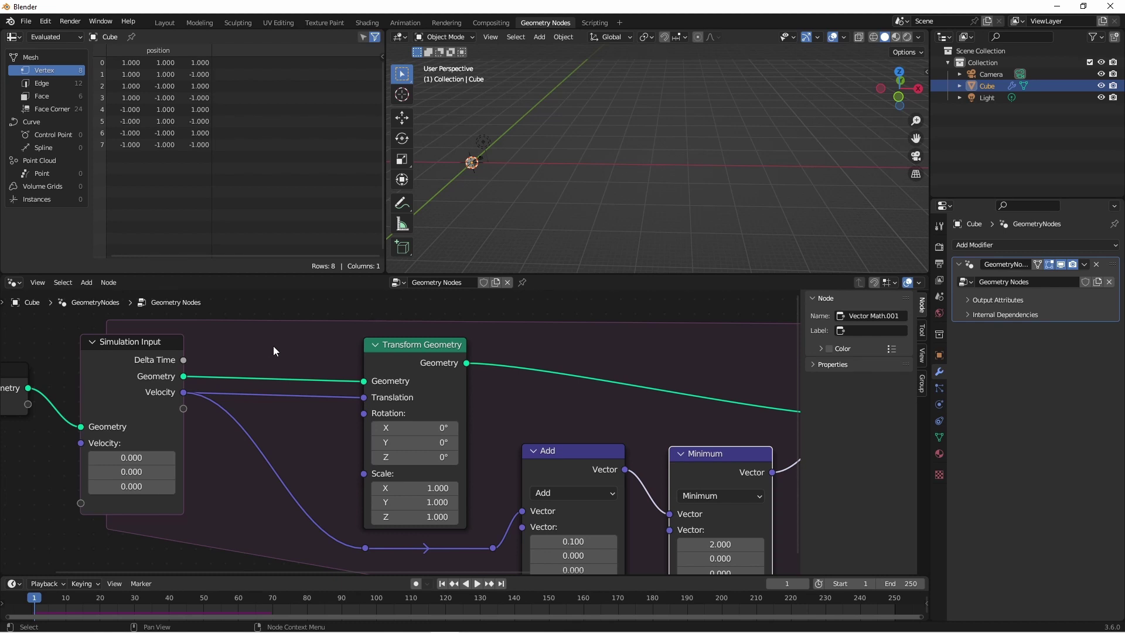
drag(393, 349, 403, 345)
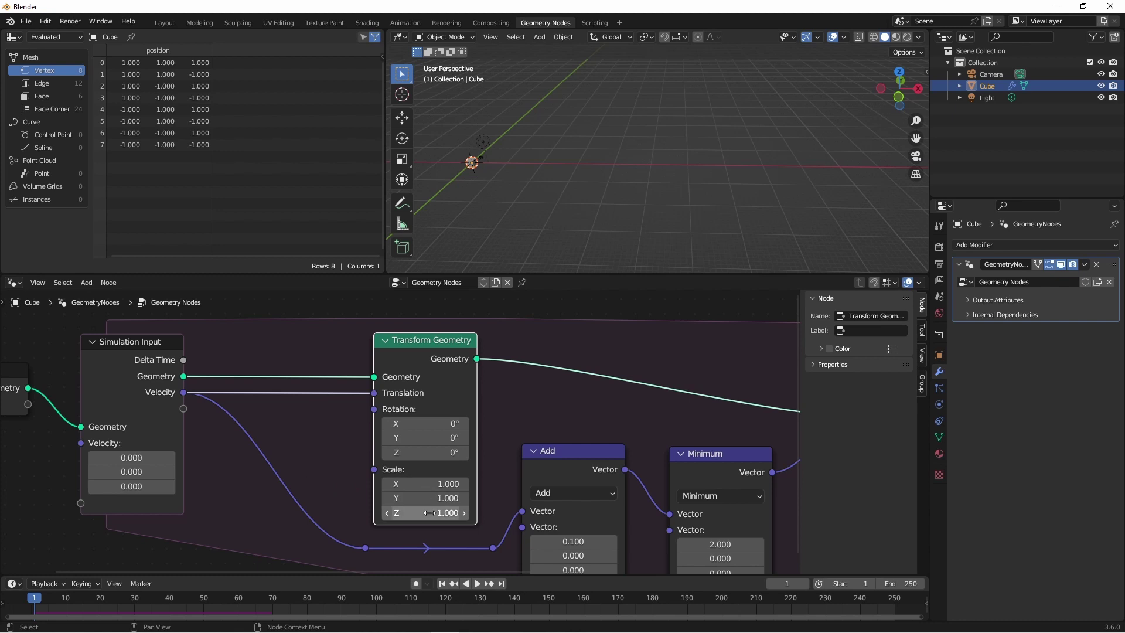
scroll(443, 469, down, 1)
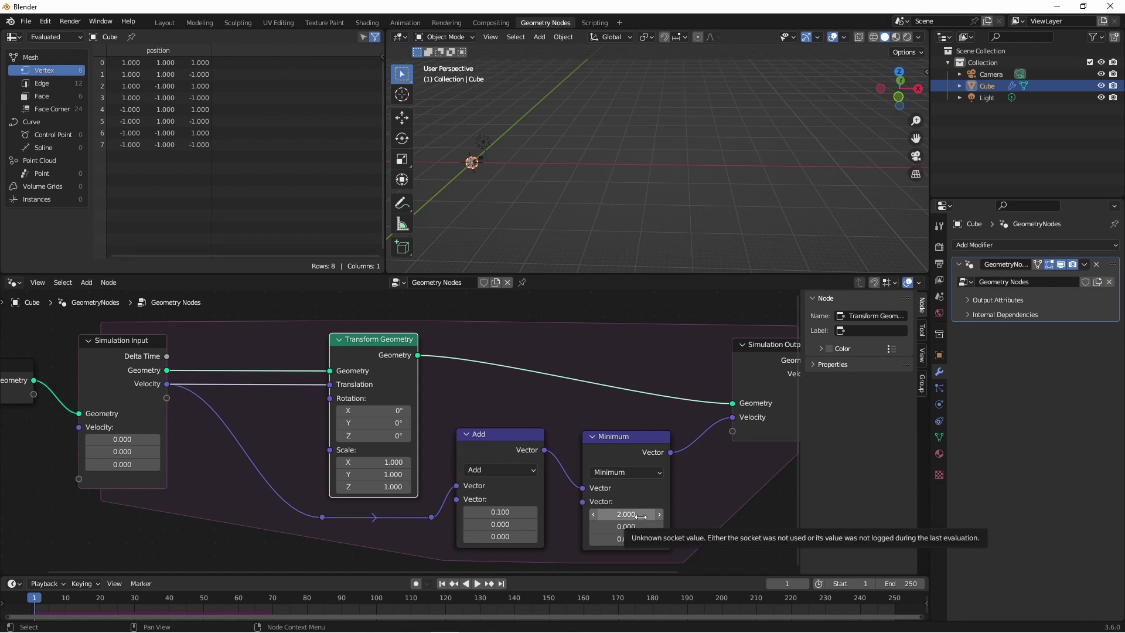
drag(521, 506, 531, 509)
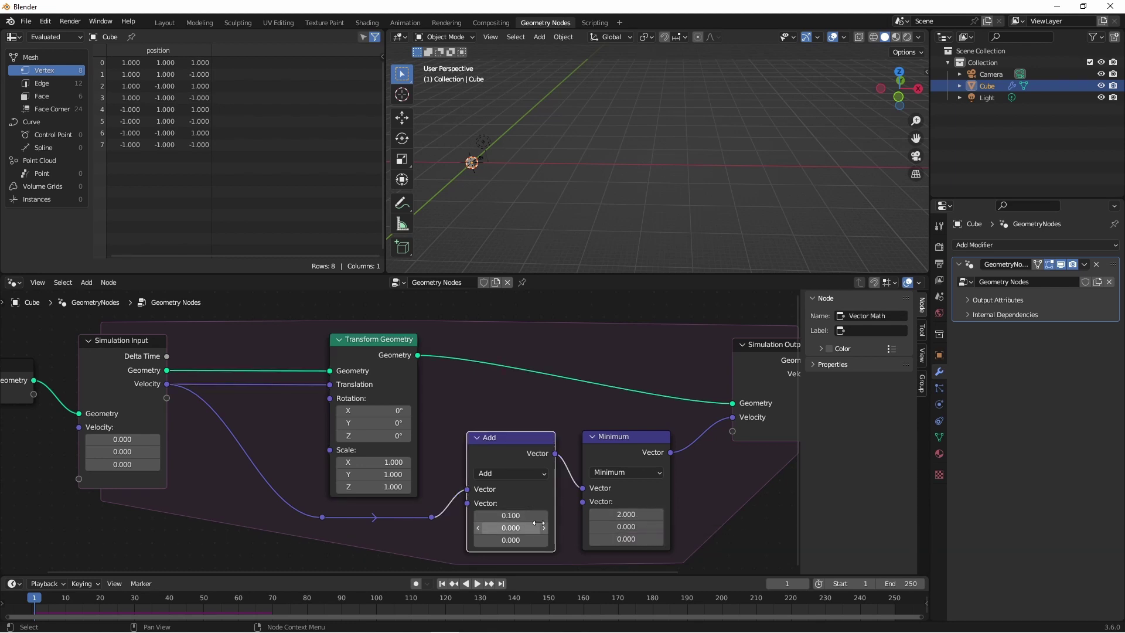
middle_drag(477, 490, 471, 437)
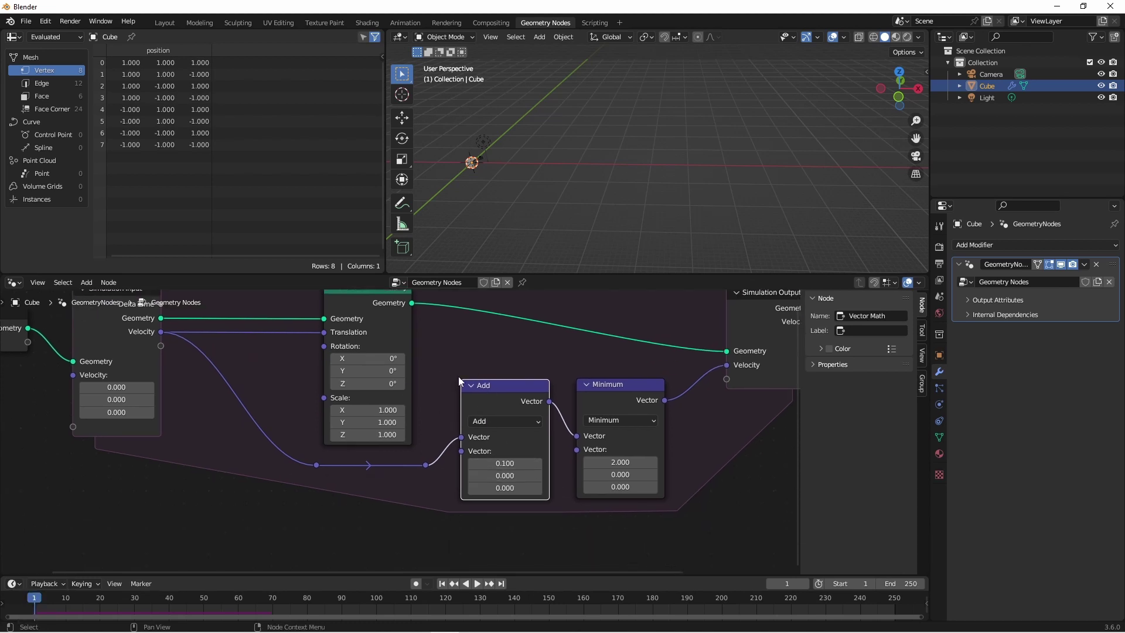
middle_drag(175, 358, 191, 372)
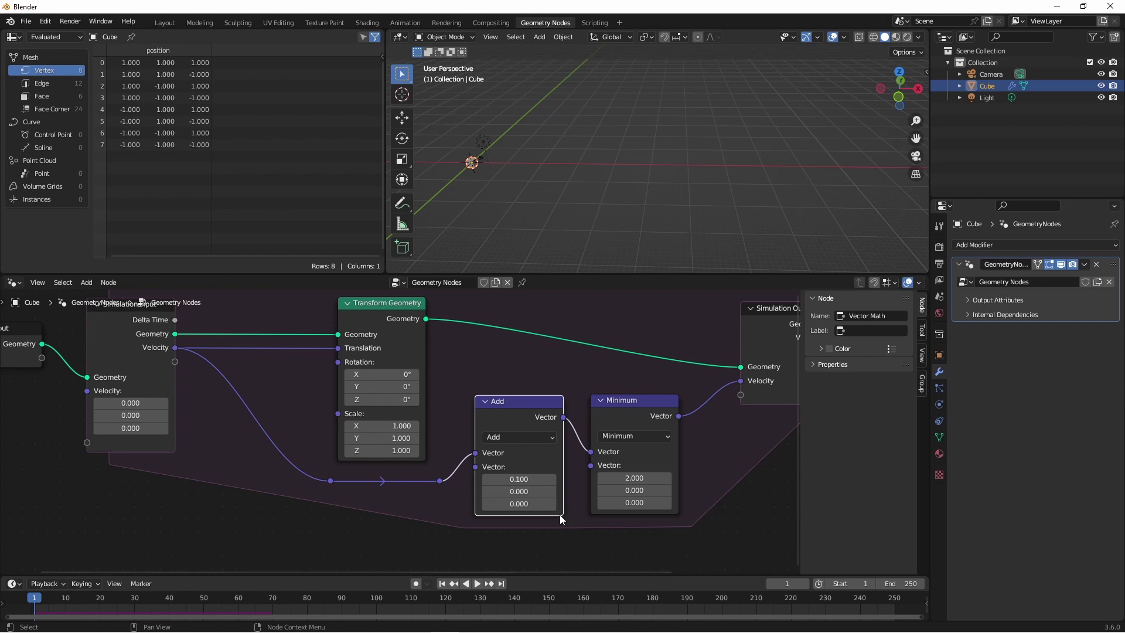
Step: Add a Vector input node with X set to 0.1 in the simulation zone
key(shift+a)
mouse_move(333, 327)
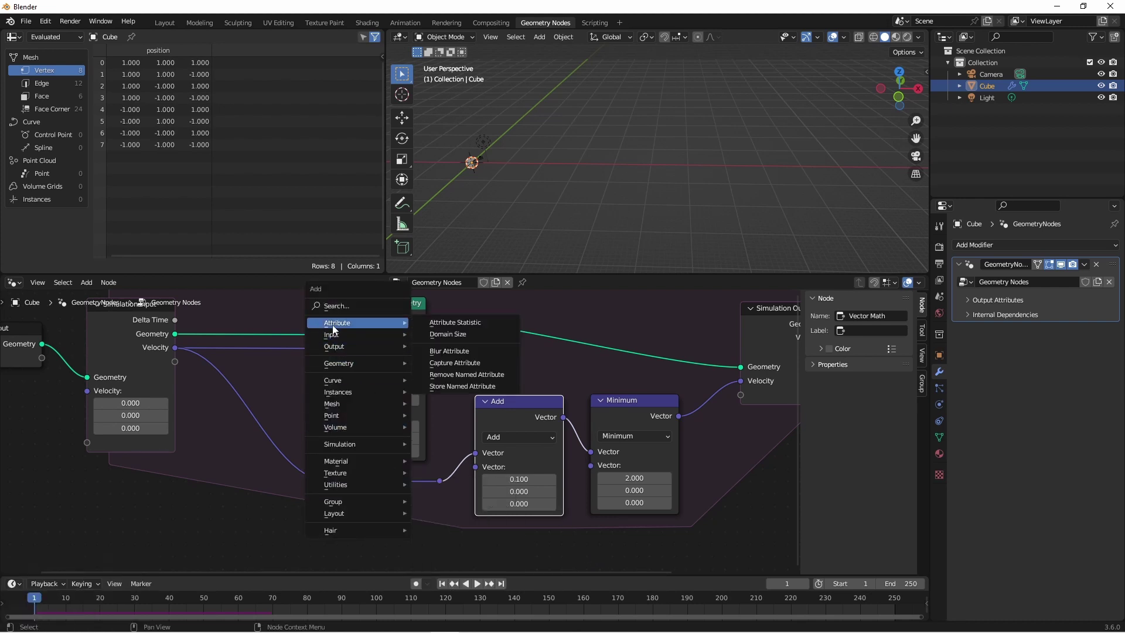
click(451, 381)
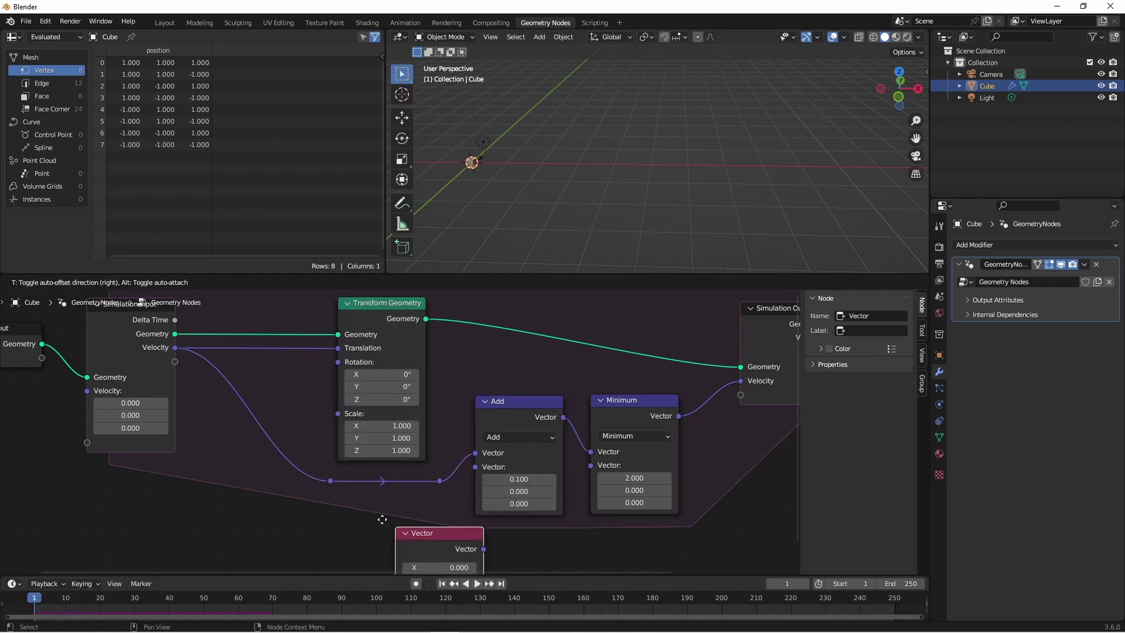
click(308, 491)
click(364, 535)
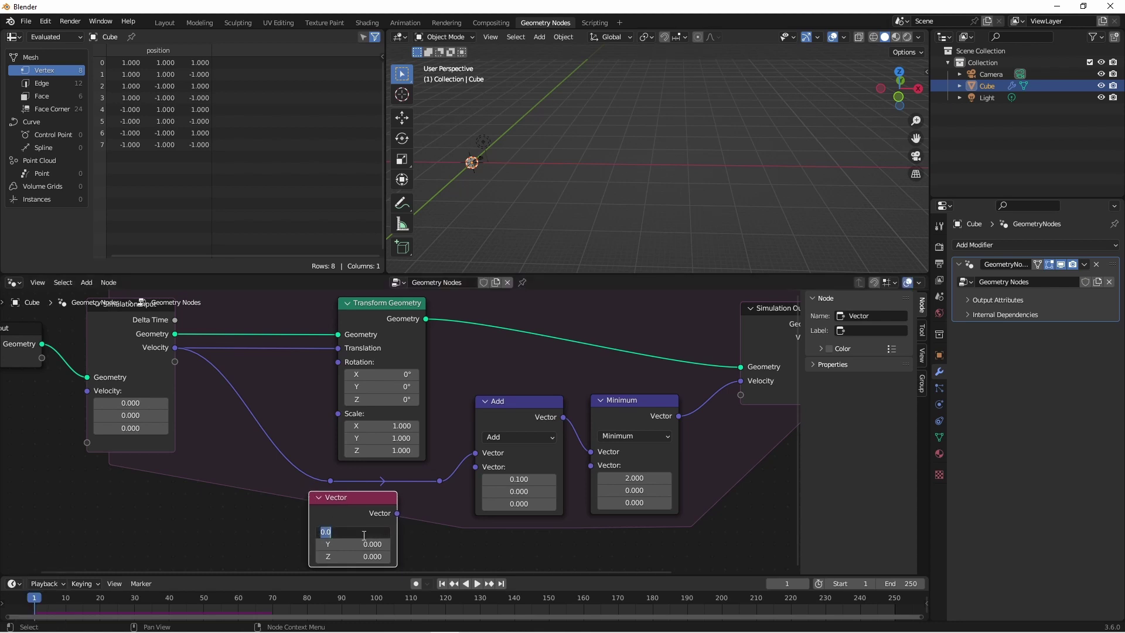
text(0.1)
key(Return)
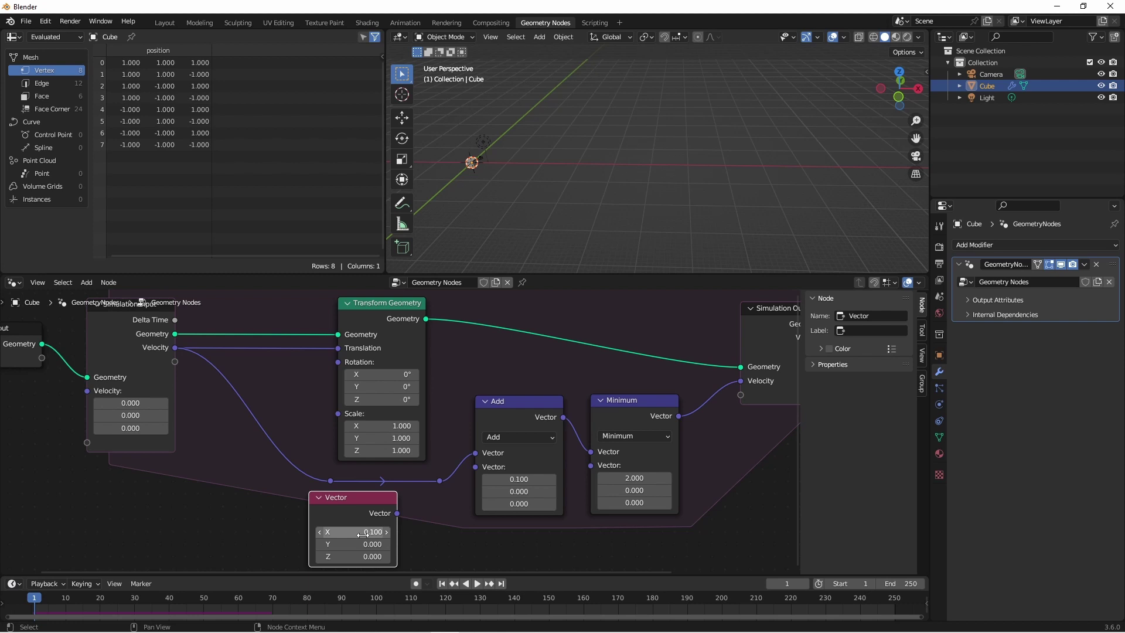
Step: Frame all nodes and duplicate the Add node
key(Home)
click(516, 400)
key(shift+d)
Step: Turn the duplicate into a Scale node fed by the 0.1 vector and Delta Time, output into Add's second Vector
click(464, 501)
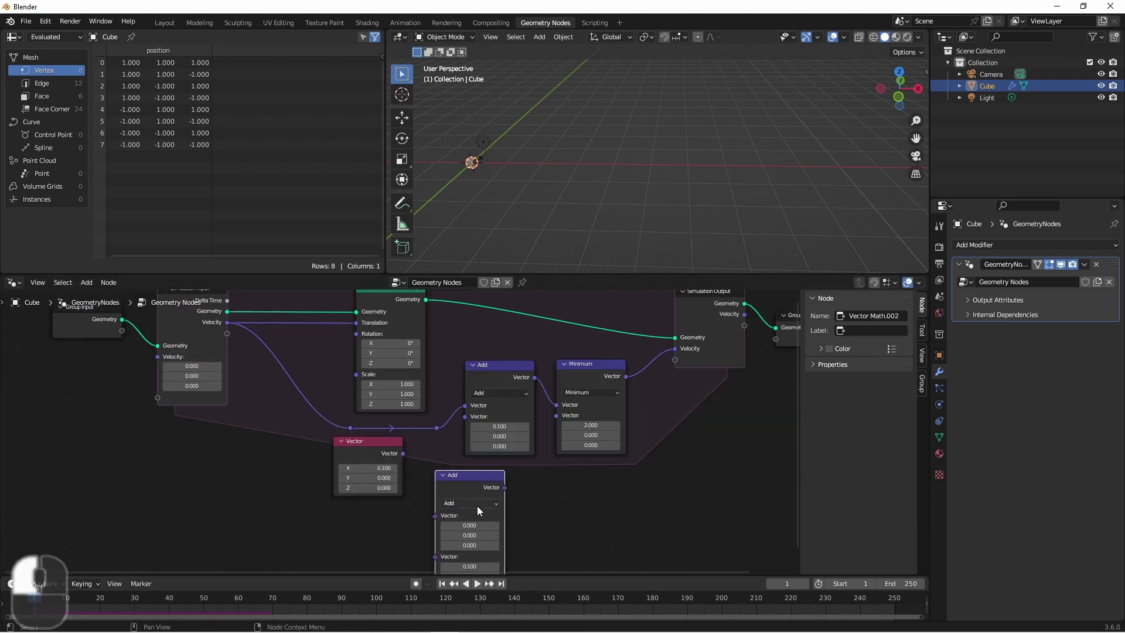
click(476, 505)
click(475, 344)
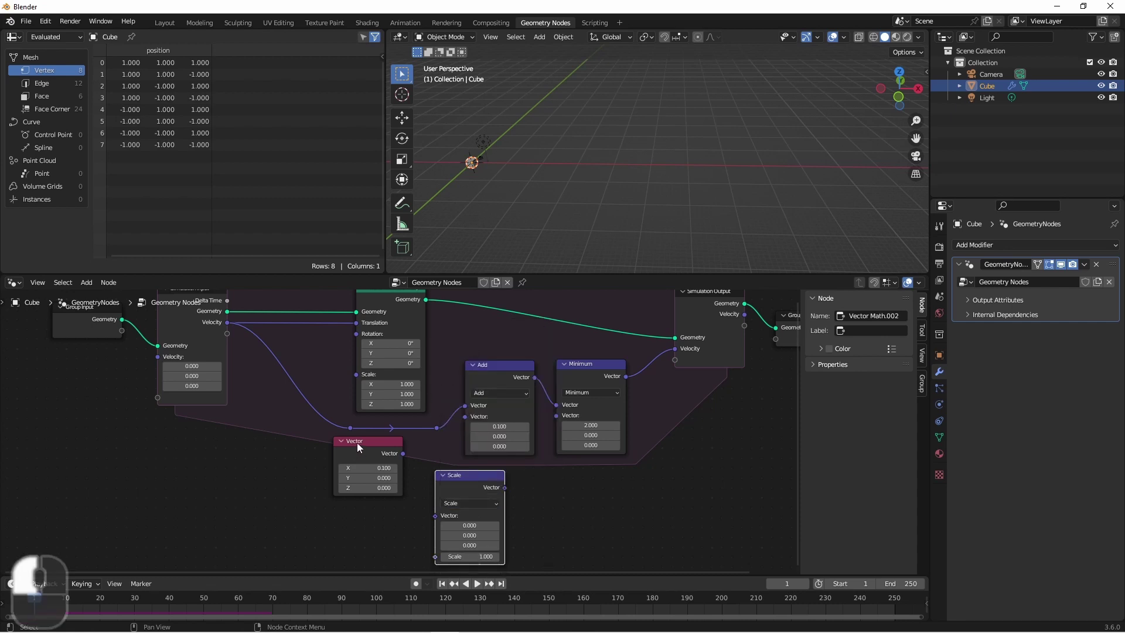
drag(363, 440, 267, 467)
drag(463, 476, 382, 447)
drag(227, 301, 354, 499)
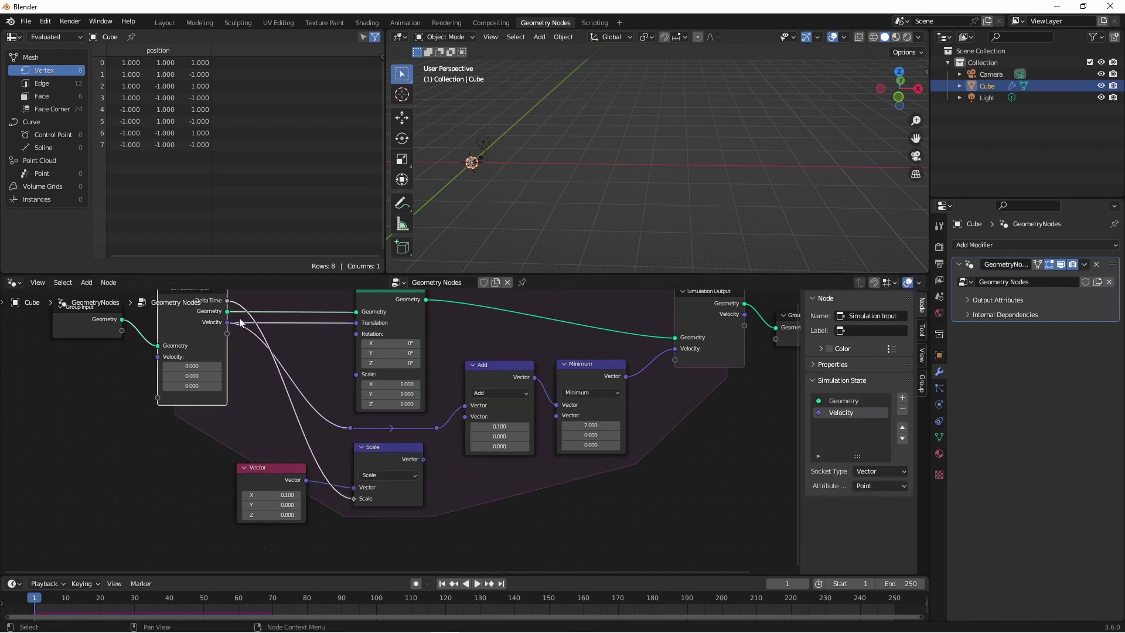
drag(423, 459, 465, 418)
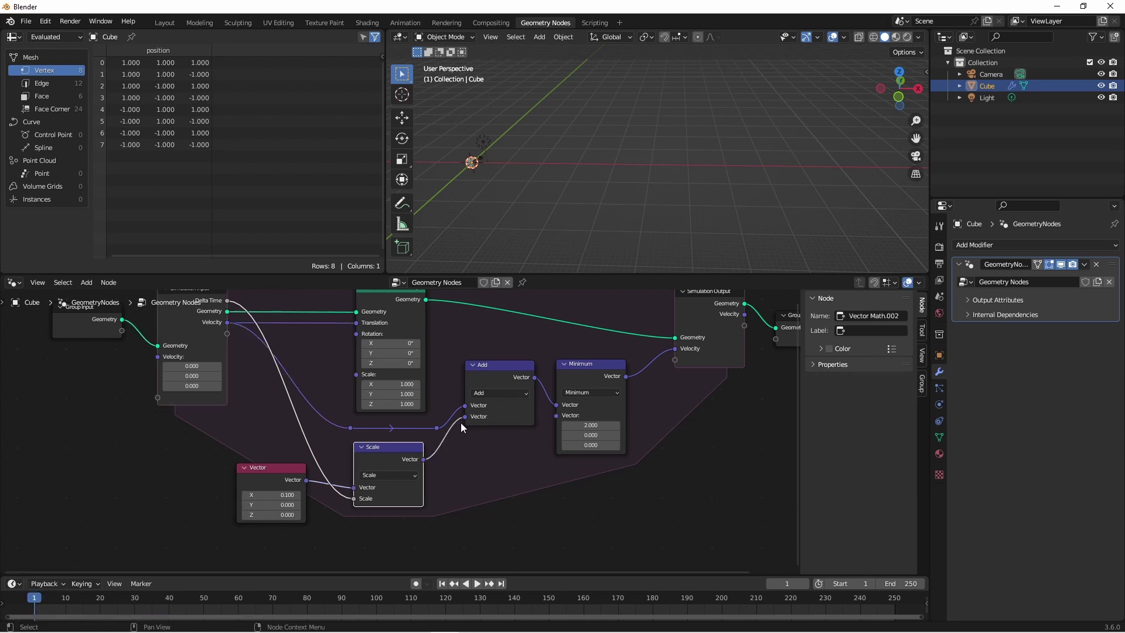
drag(400, 448, 418, 448)
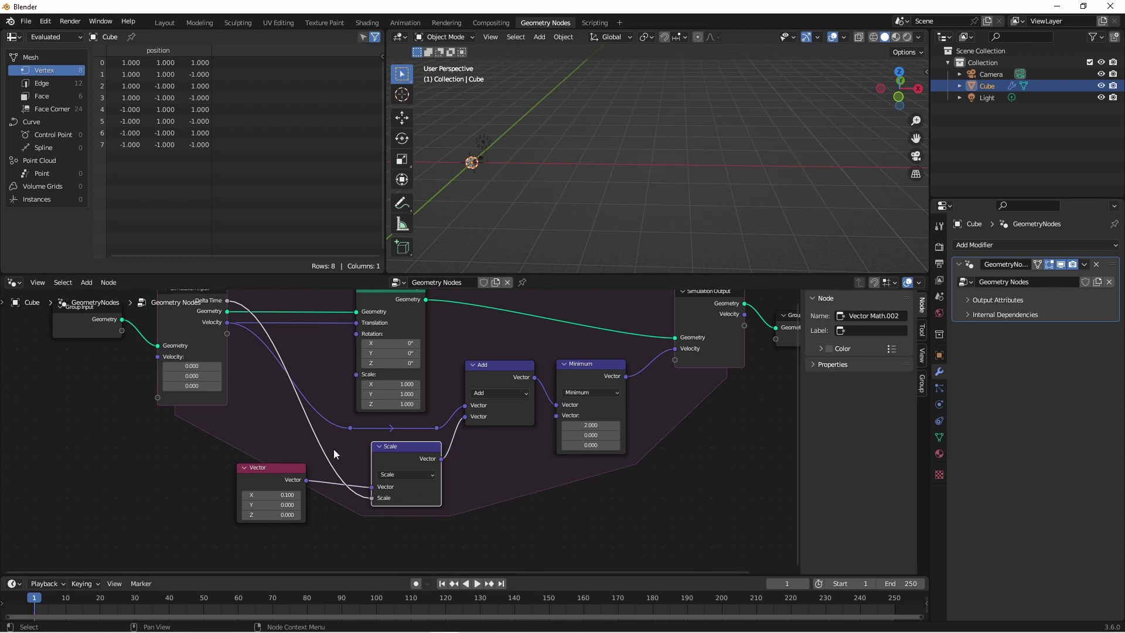
Step: Insert a copy of the Scale node between Velocity and Translation, scaled by Delta Time, and play
middle_drag(312, 360, 356, 388)
scroll(357, 387, up, 1)
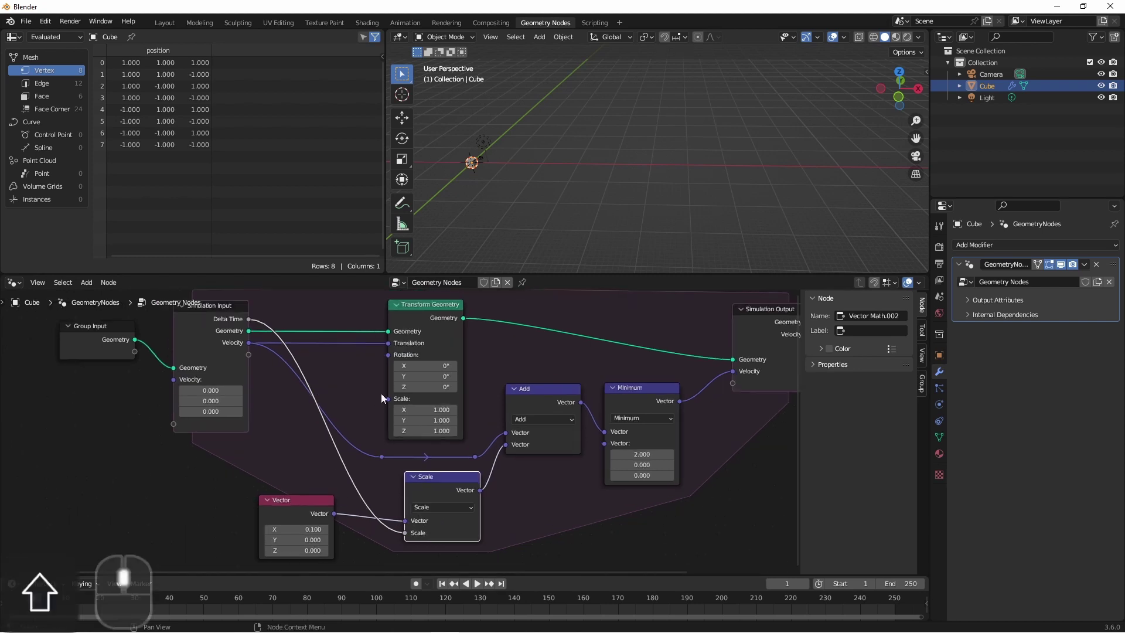
drag(440, 312, 438, 331)
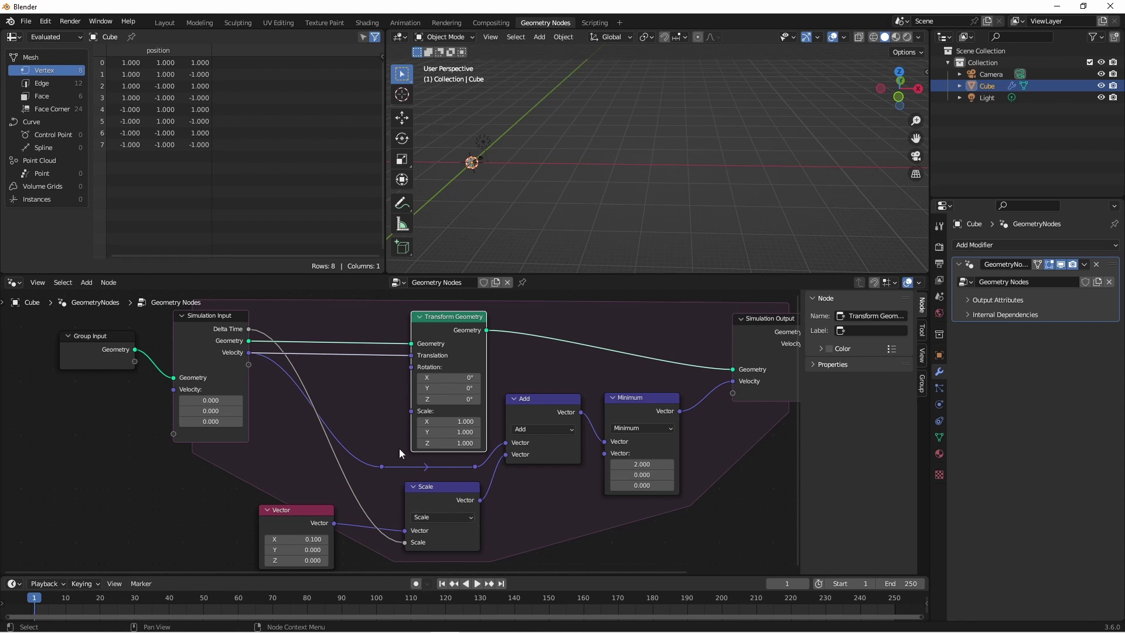
click(448, 491)
key(shift+d)
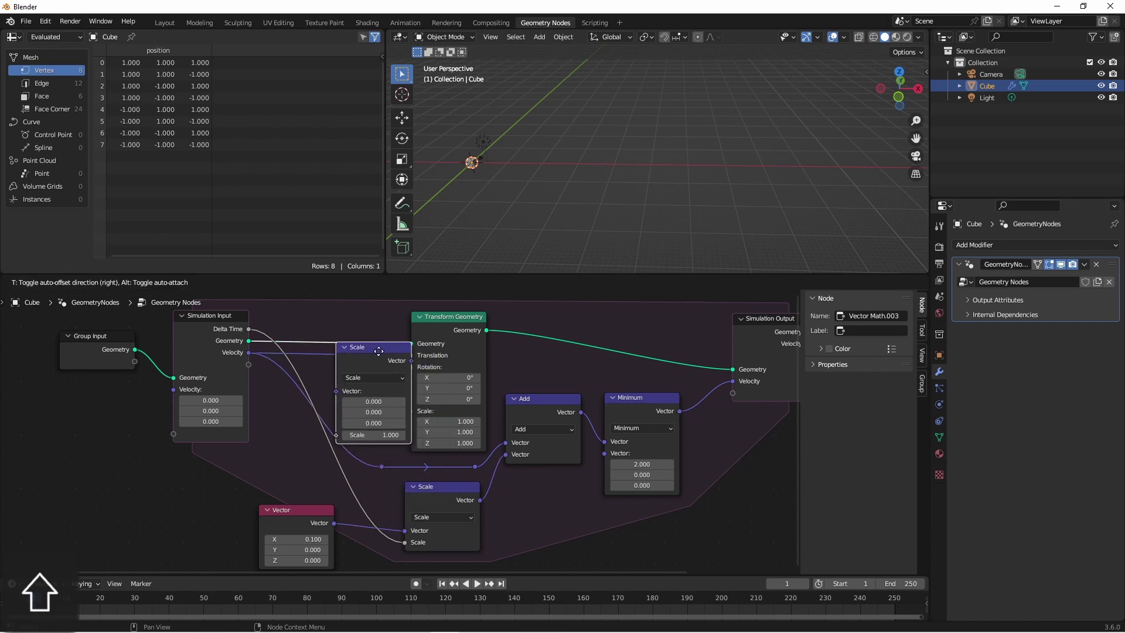
click(431, 378)
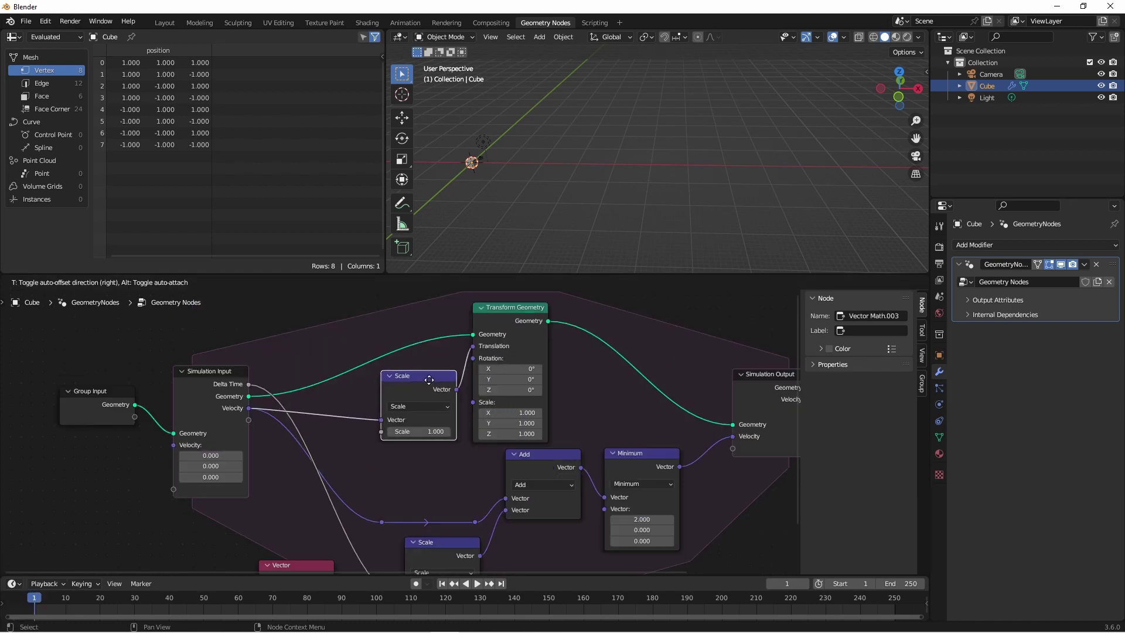
drag(249, 384, 381, 432)
key(space)
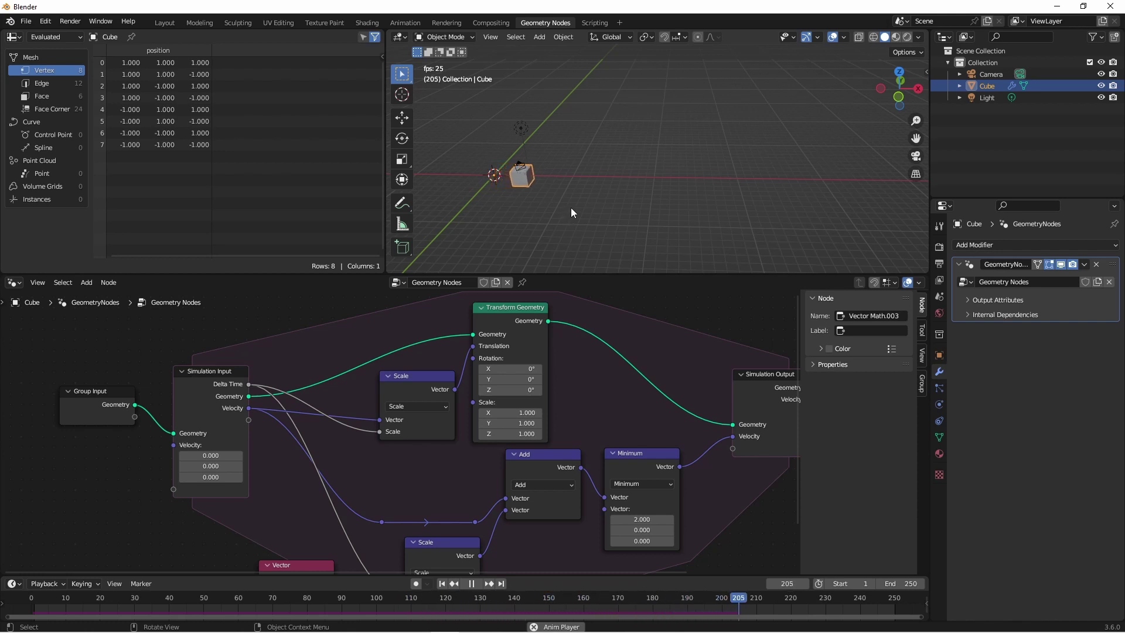
Step: Stop playback and return to frame 10
key(space)
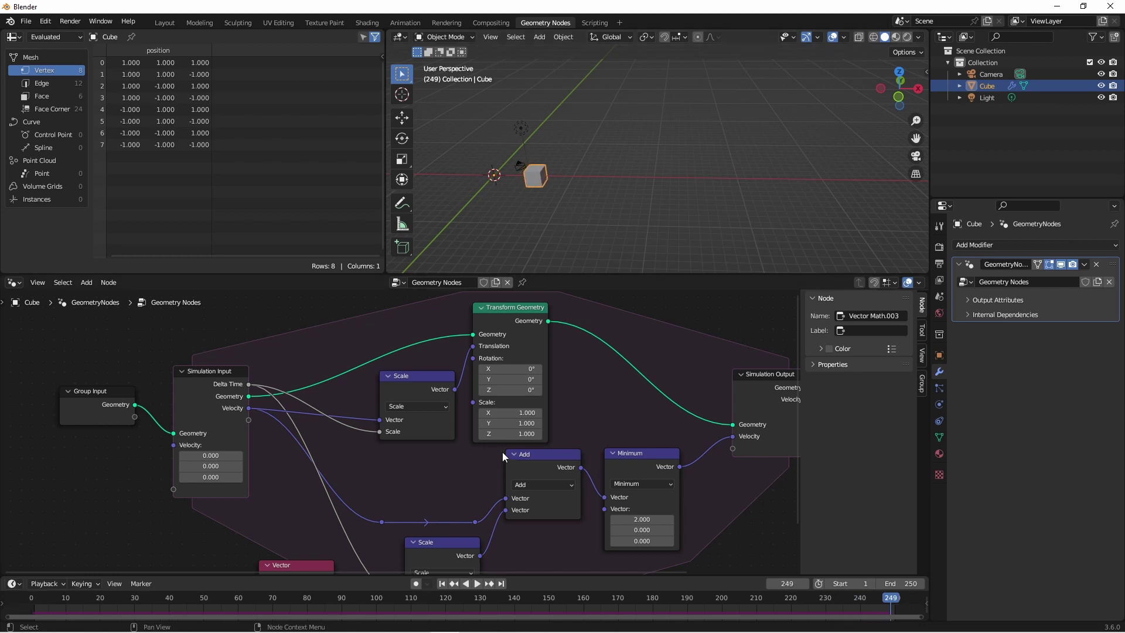
key(space)
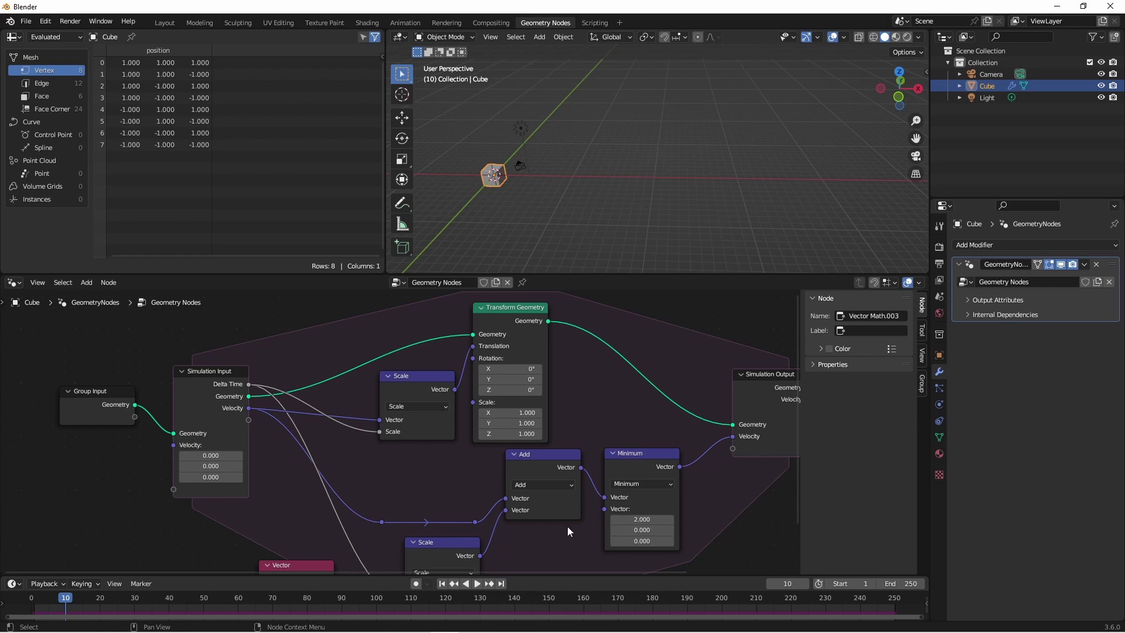
Step: Set the acceleration Vector X to 1.910 and the Minimum cap X to 3.300, then replay from frame 1
middle_drag(526, 538, 494, 468)
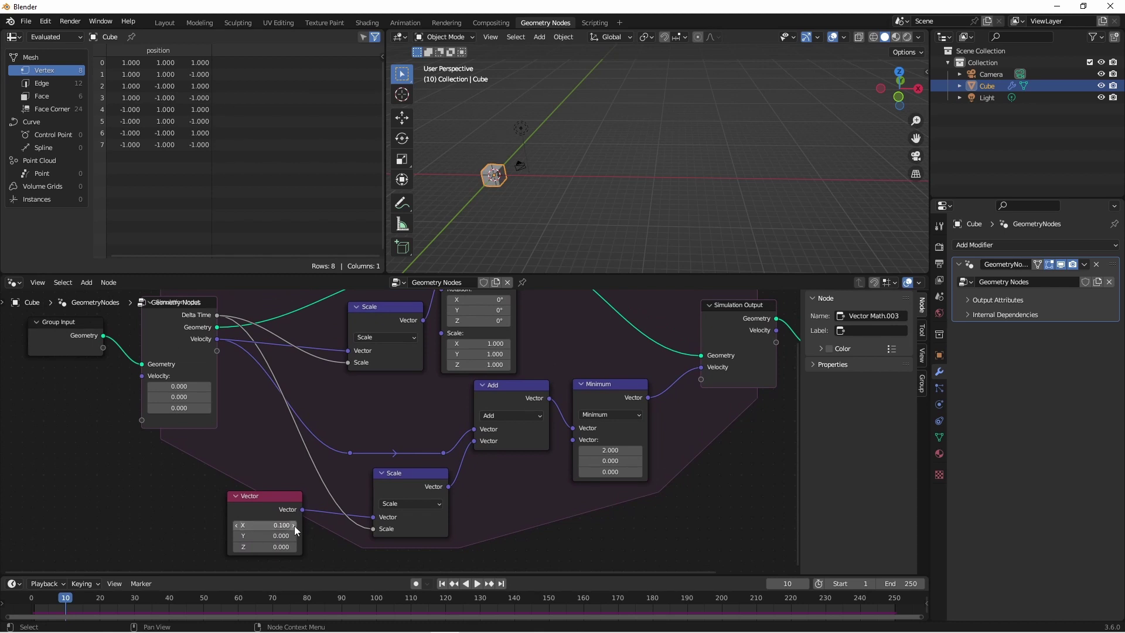
drag(294, 526, 346, 526)
drag(609, 450, 639, 450)
key(shift+Left)
key(space)
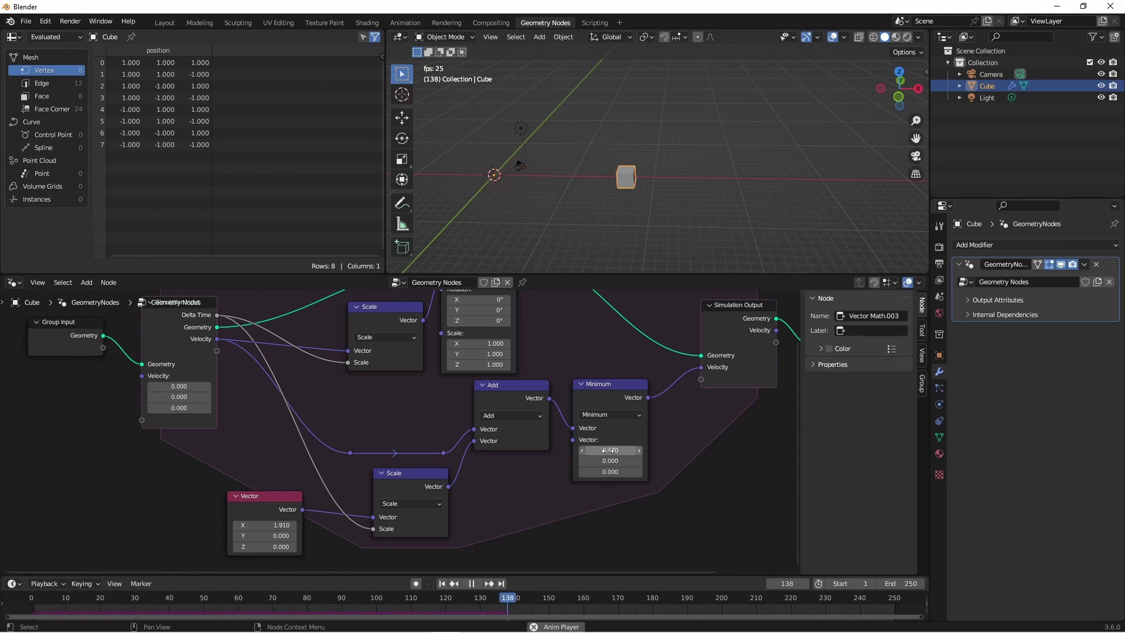
key(space)
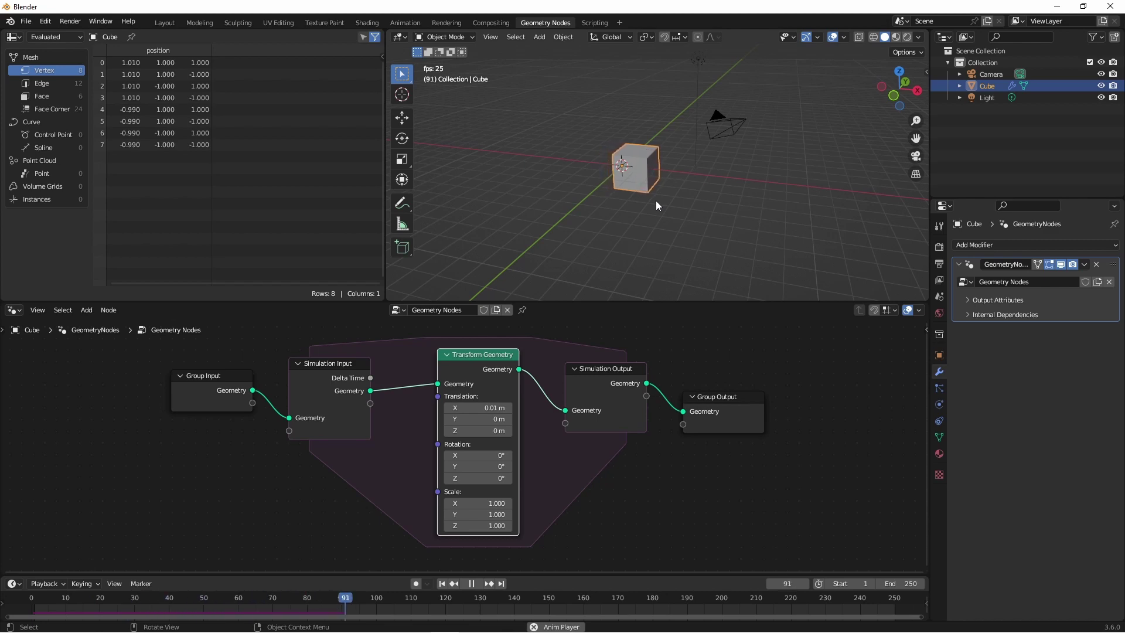
Step: Replay the 0.01 m-per-frame cube translation from frame 1, then stop and rewind to frame 1
key(space)
key(shift+Left)
scroll(656, 200, up, 5)
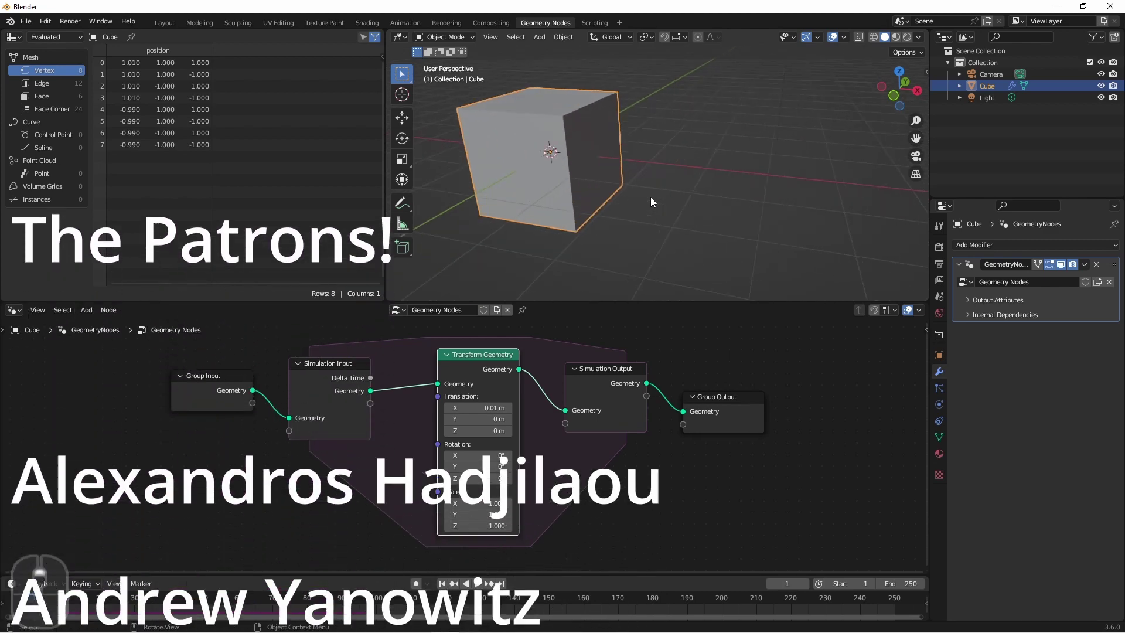
key(space)
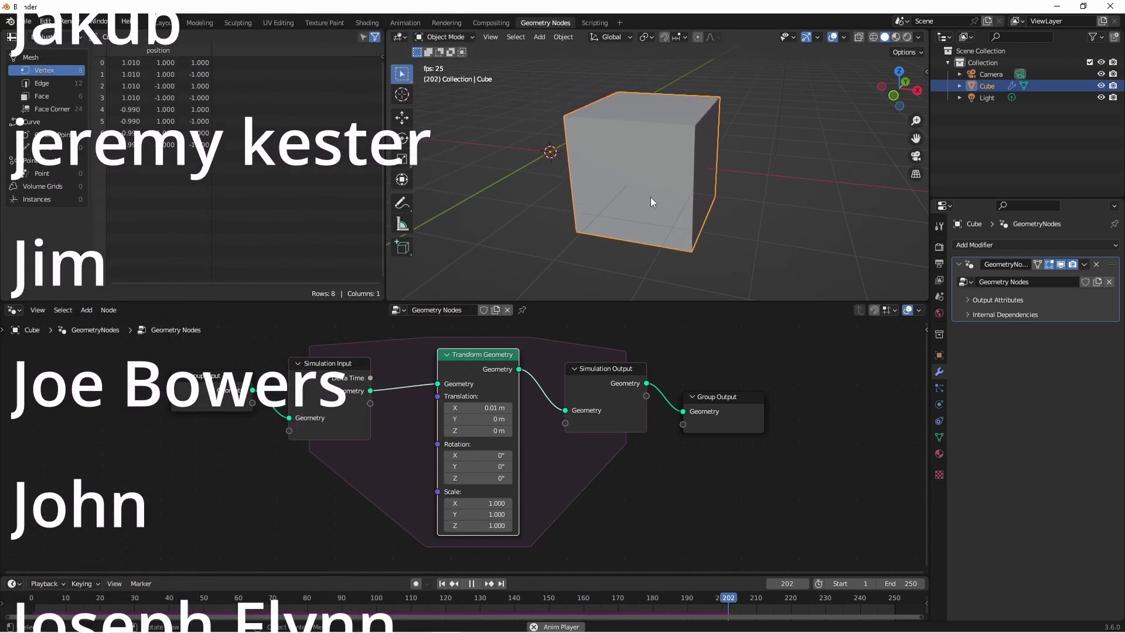
key(space)
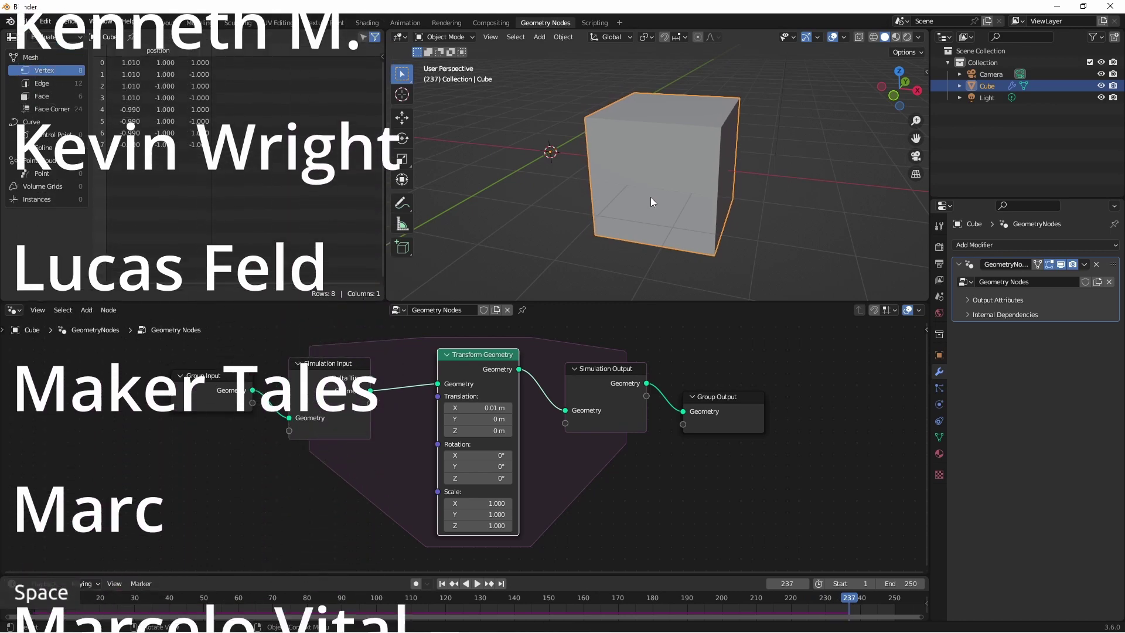
key(shift+Left)
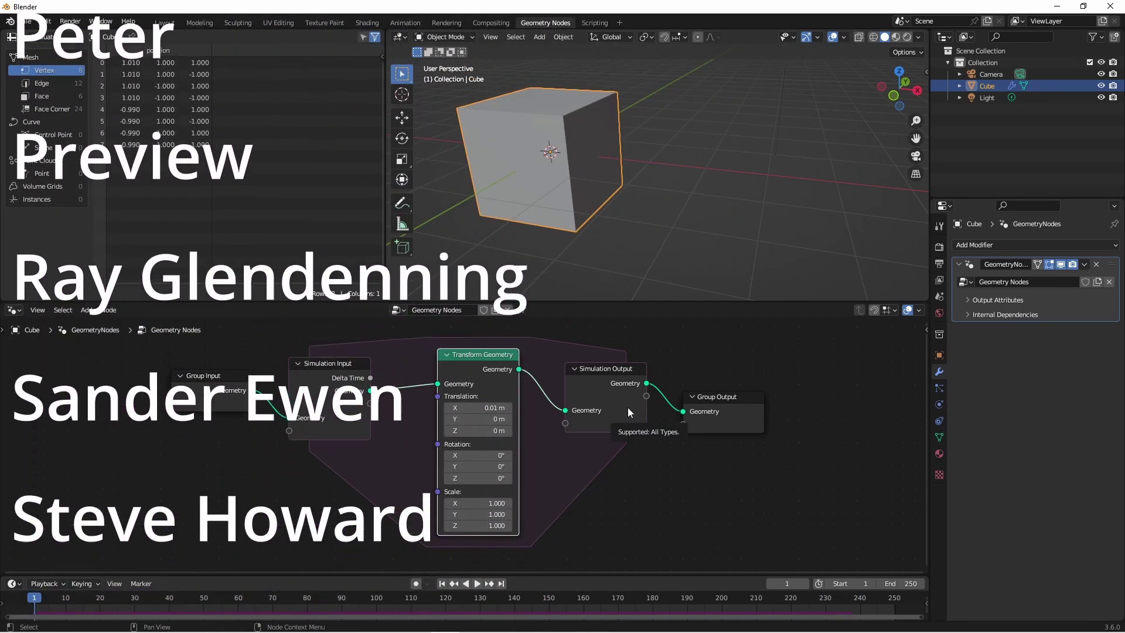